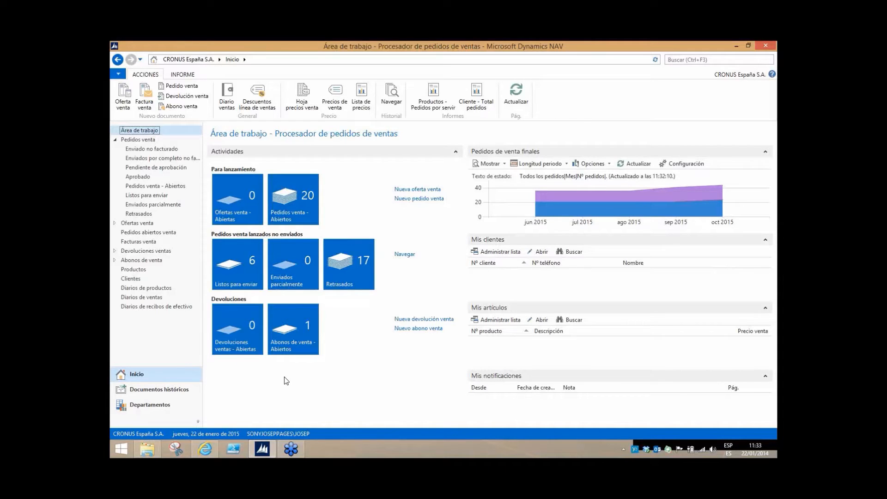
Open the Plan de cuentas list from the Contabilidad area of the Gestión financiera department.
left_click(135, 405)
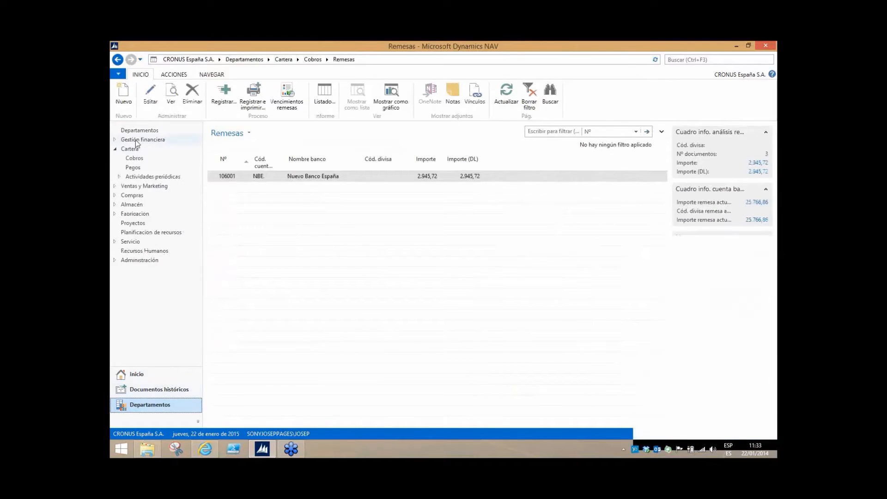
left_click(135, 140)
left_click(146, 109)
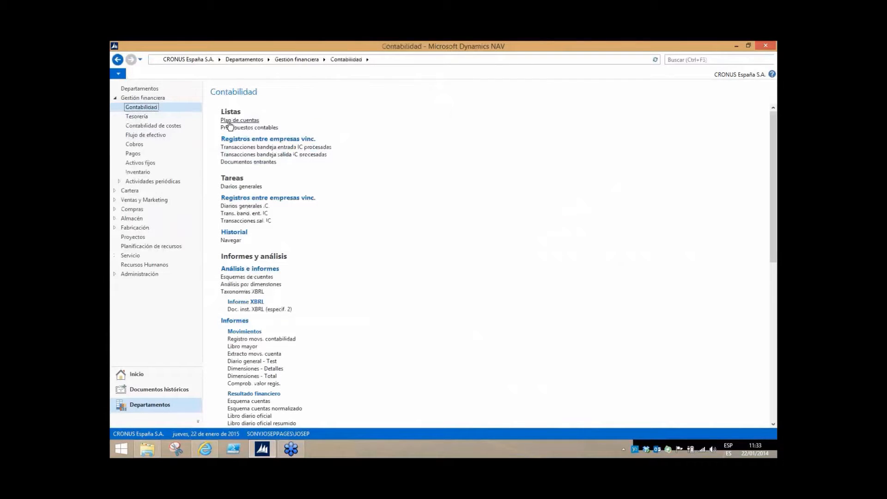
left_click(230, 121)
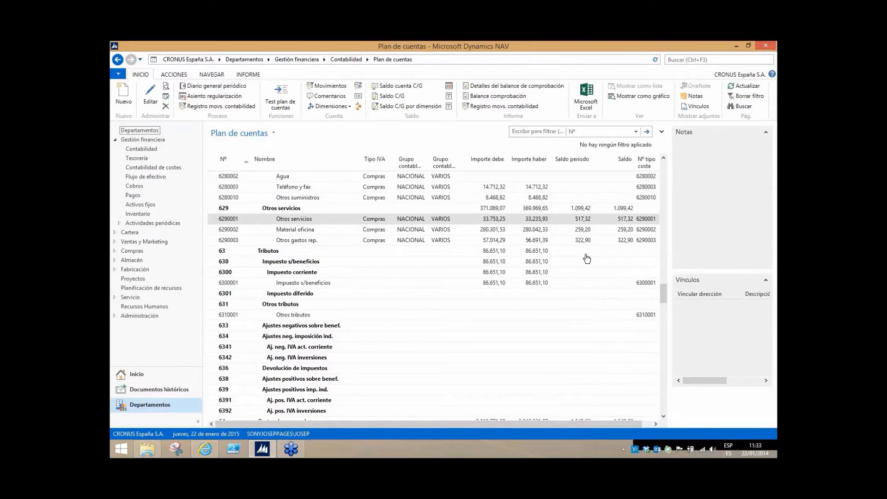
Review the ledger entries behind the Otros servicios account's period balance in an enlarged window, through to the latest entries, and close it.
left_click(581, 220)
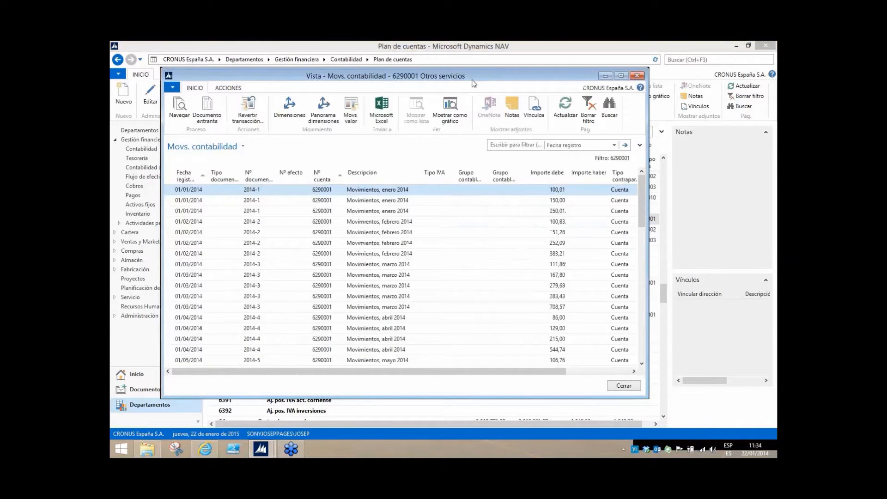
left_click_drag(473, 81, 425, 45)
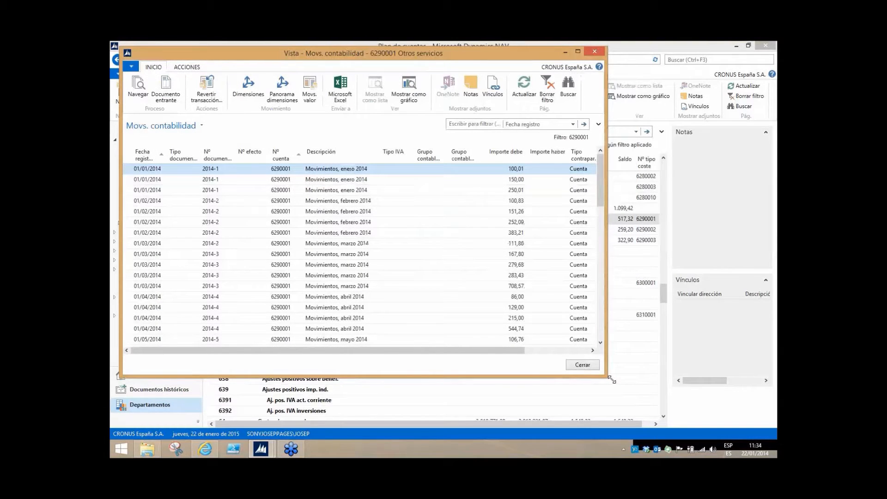
left_click_drag(612, 379, 664, 407)
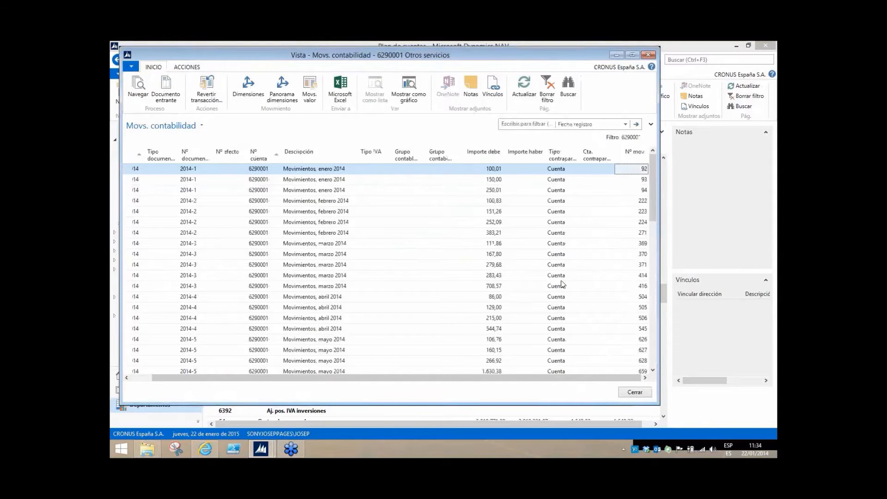
key("Escape")
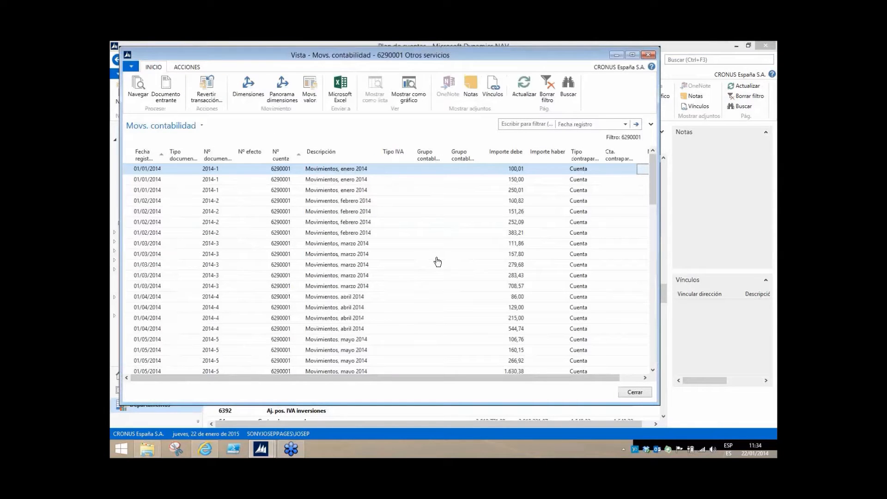
scroll(437, 262, "down", 15)
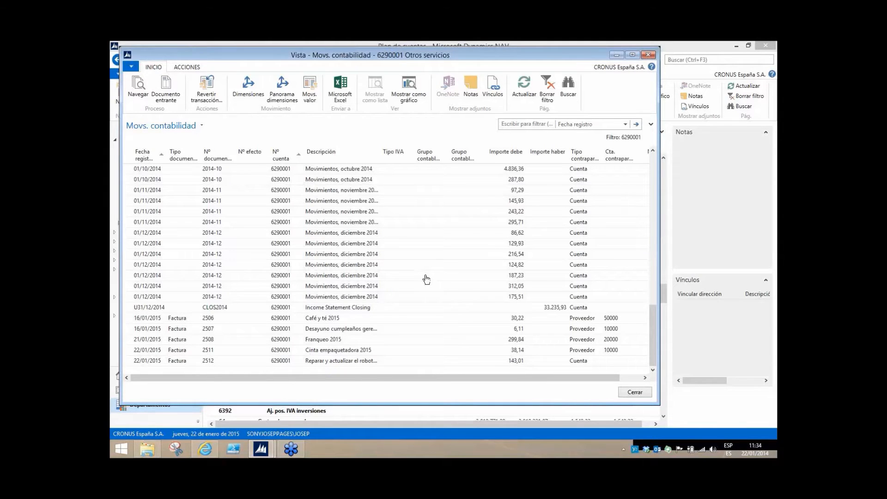
key("Escape")
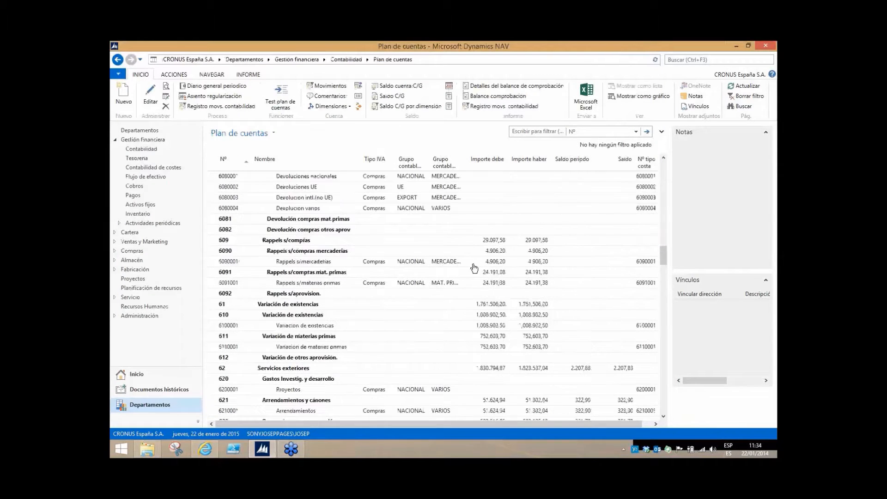
Open the ledger entries behind the Compras nacional period balance and run Navegar on the invoice entry dated 14/01/2015.
scroll(467, 268, "up", 12)
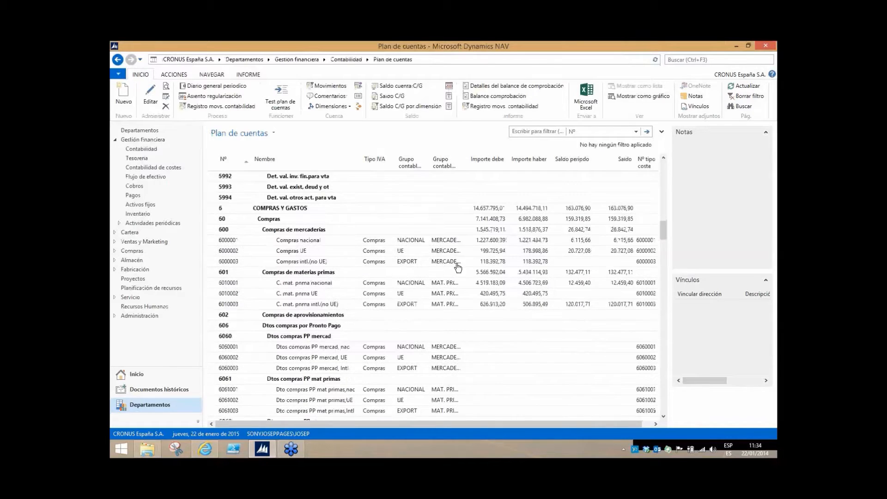
left_click(580, 245)
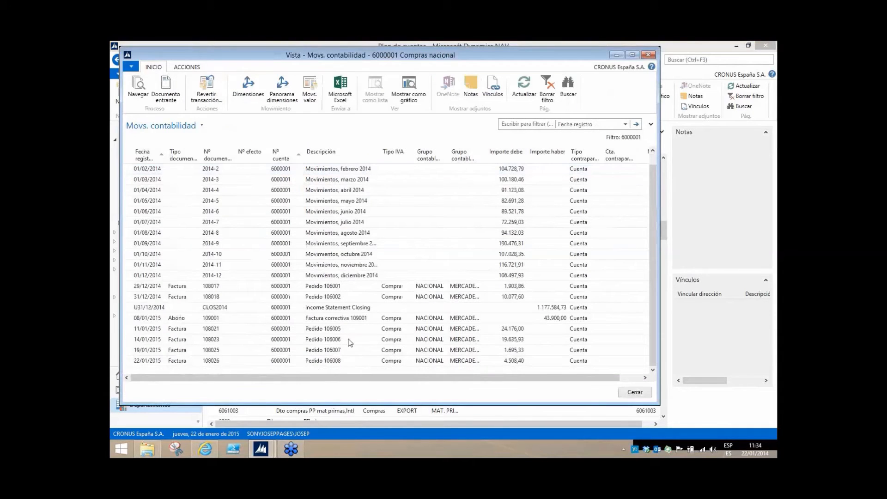
left_click(344, 341)
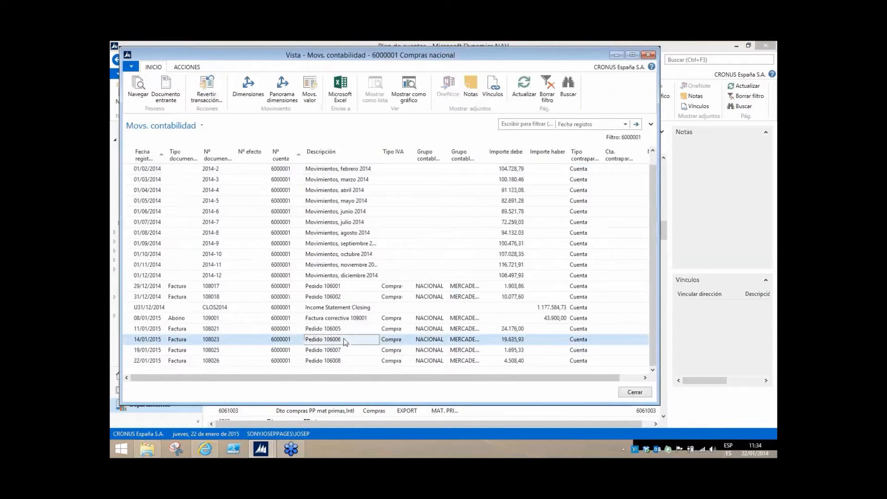
left_click(142, 90)
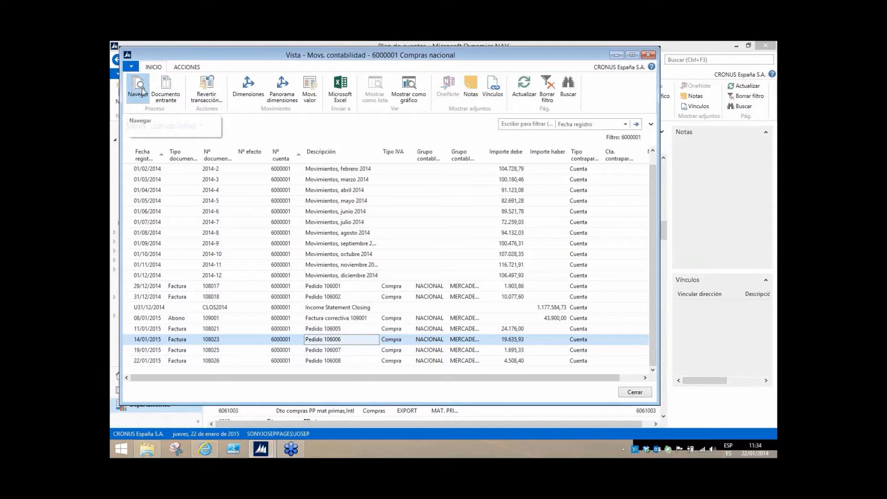
left_click(138, 88)
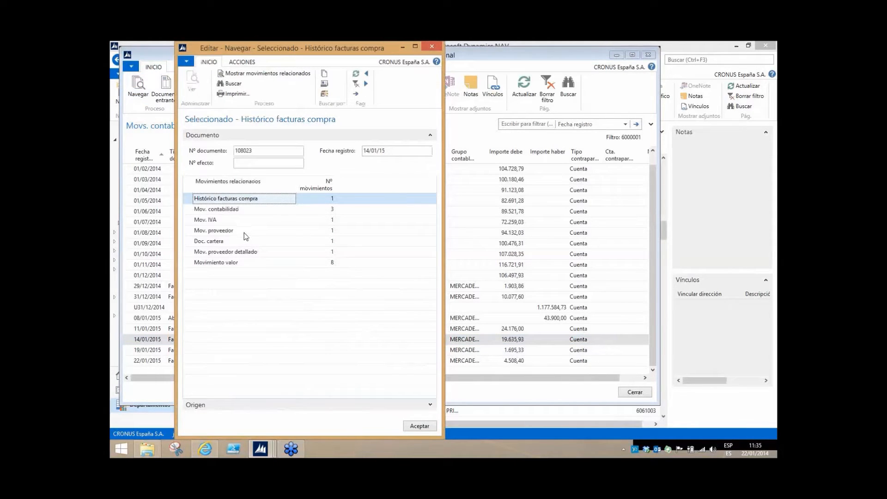
Look through the invoice's related entry types, including Mov. contabilidad, Mov. IVA, Doc. cartera and Histórico facturas compra.
left_click(226, 211)
left_click(234, 220)
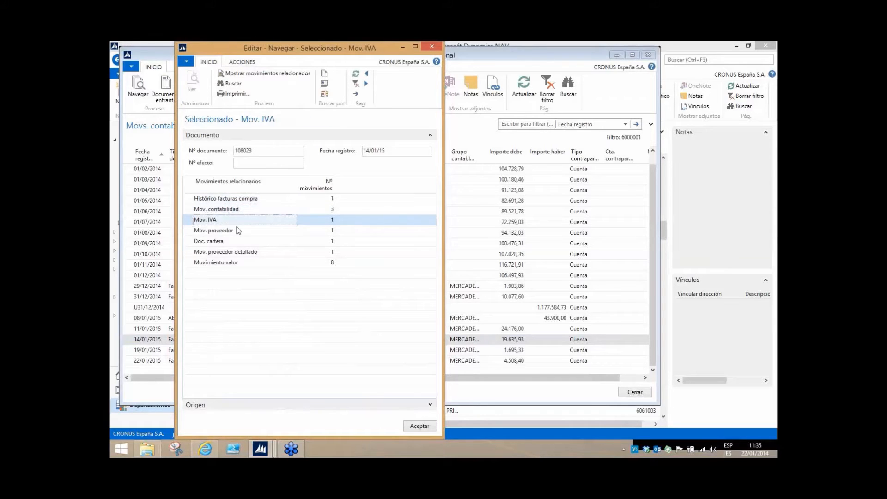
left_click(268, 241)
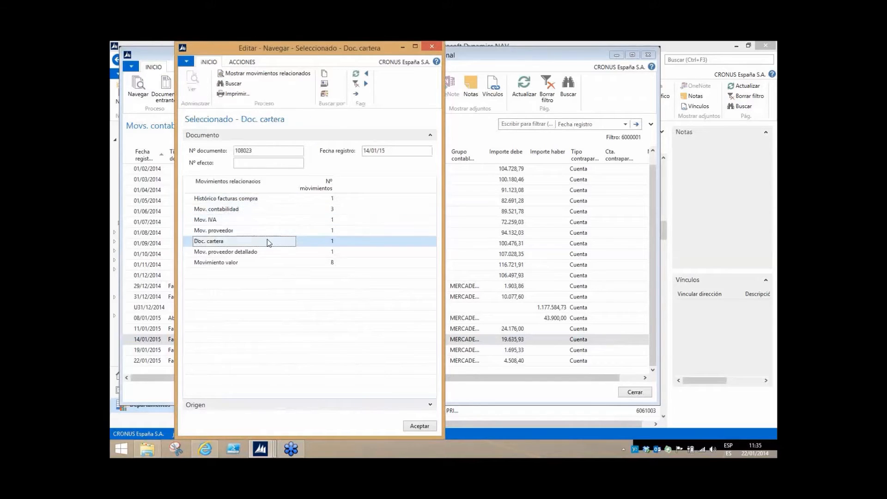
left_click(237, 200)
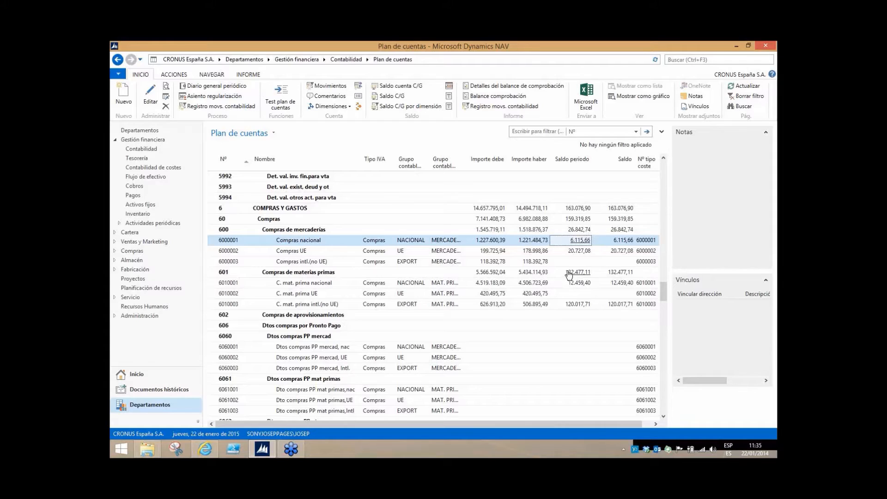
From the Compras nacional ledger entries, use Navegar on the 14/01/2015 invoice to show its related posted purchase invoice.
left_click(577, 240)
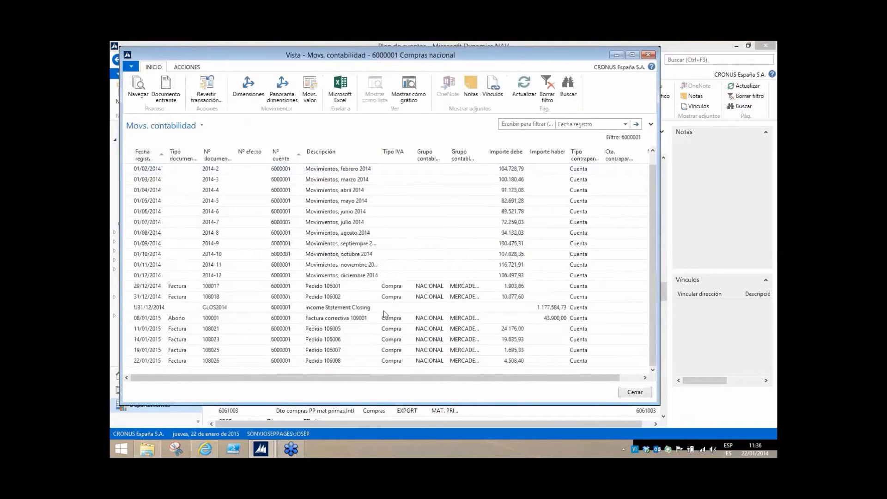
left_click(344, 341)
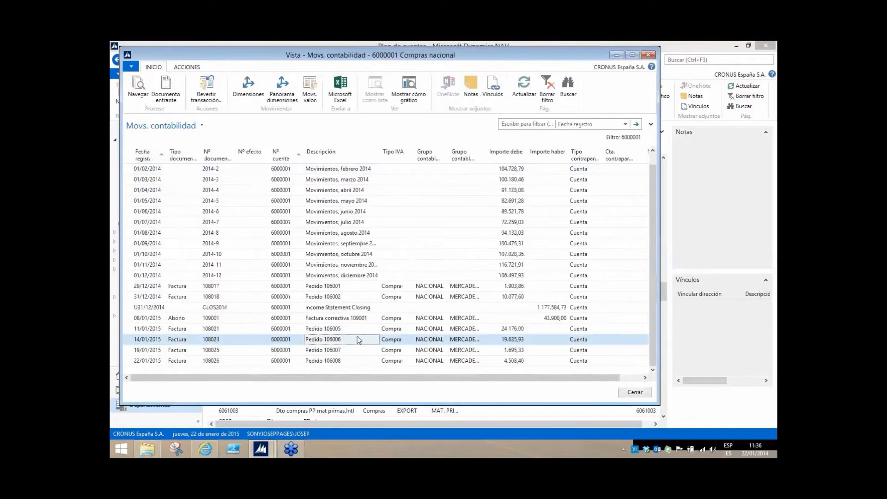
left_click(138, 90)
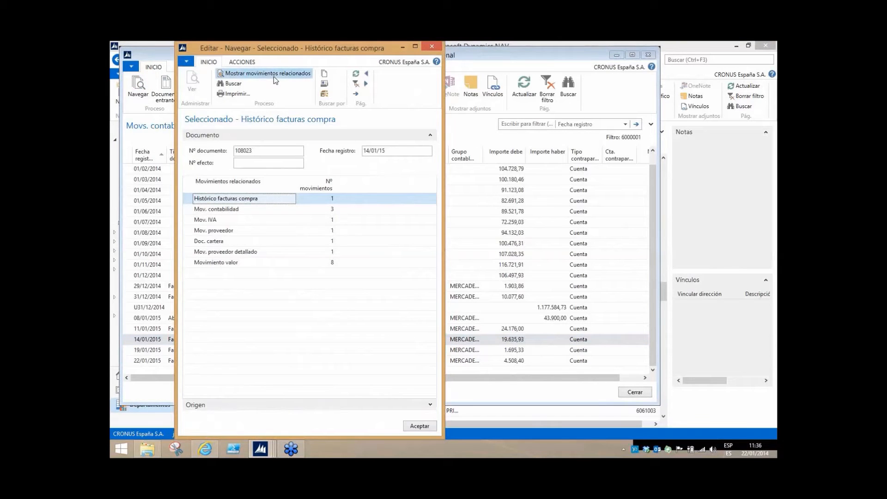
left_click(274, 74)
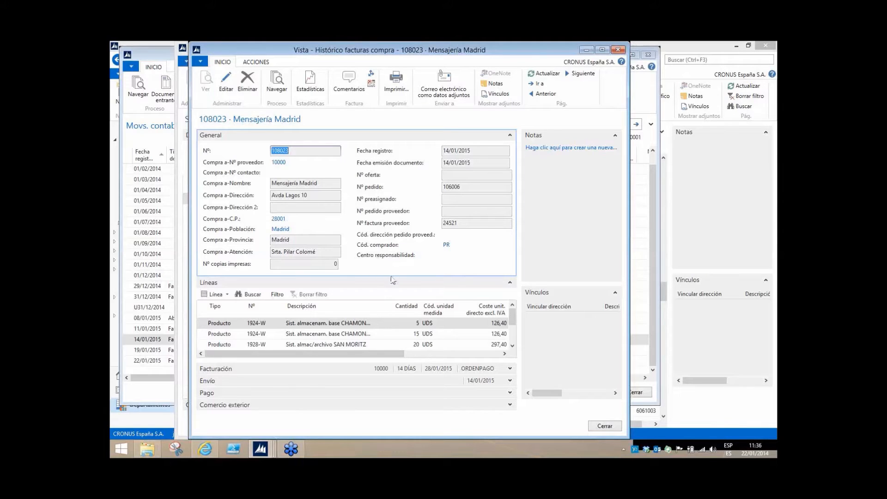
Inspect the second product line of the posted purchase invoice and close the open windows to return to the chart of accounts.
left_click(336, 337)
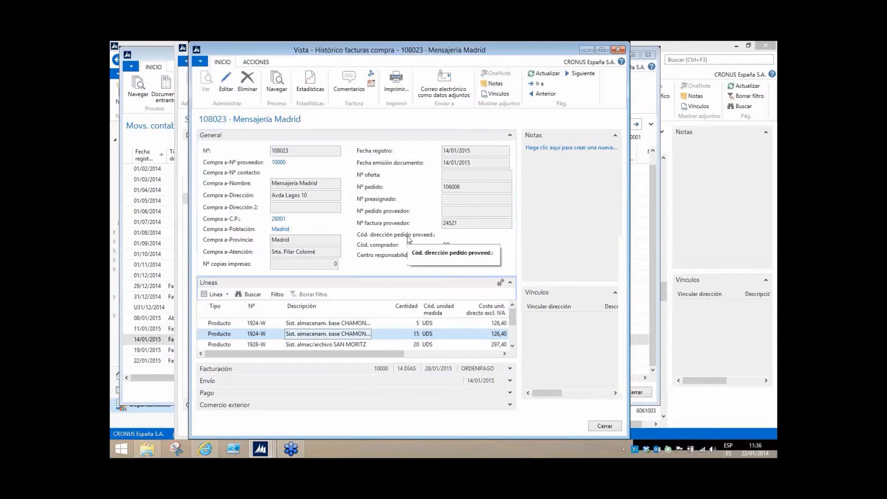
key("Escape")
key("Escape")
key("Escape")
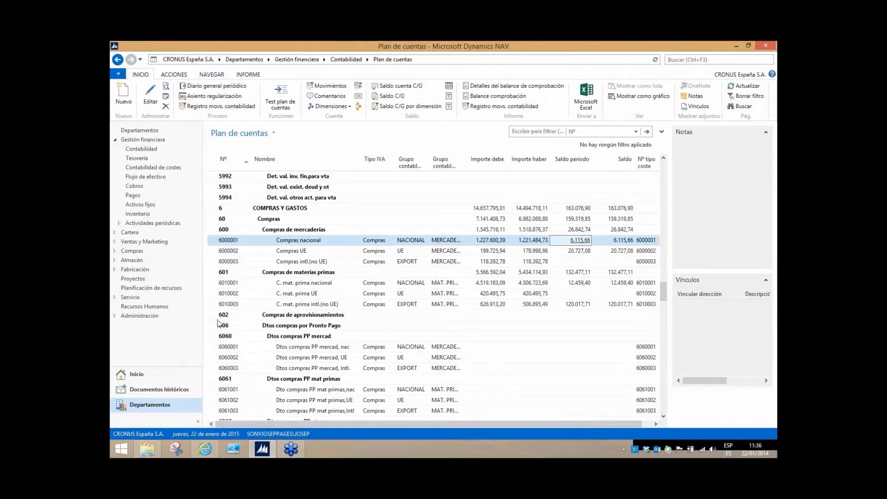
Open the Dimensiones list in the Gestión financiera application setup under Administración, and widen its Código column to show the full codes.
left_click(140, 316)
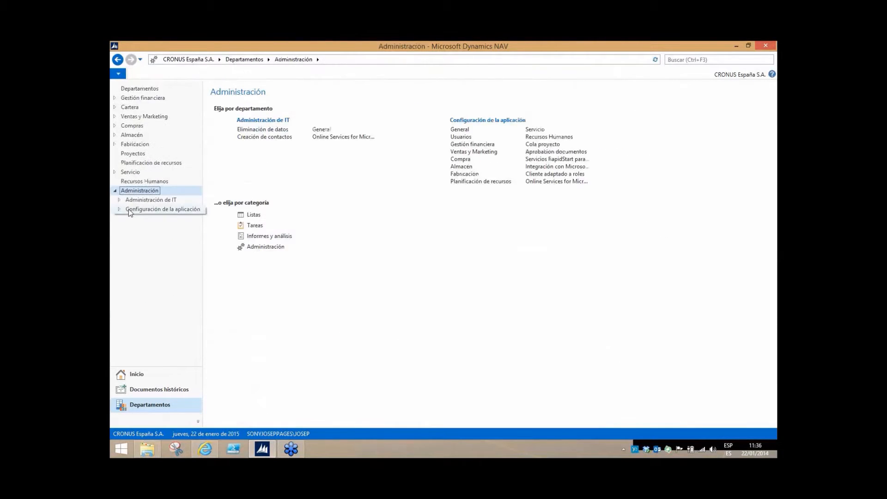
left_click(129, 209)
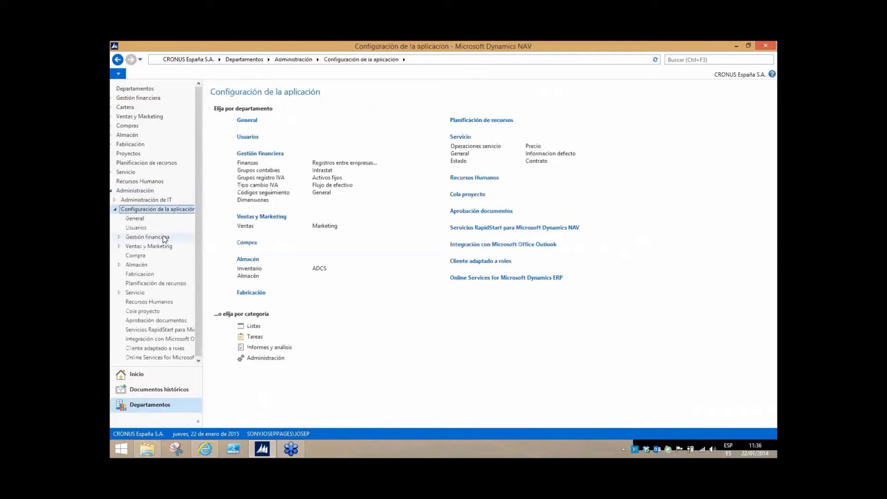
left_click(159, 239)
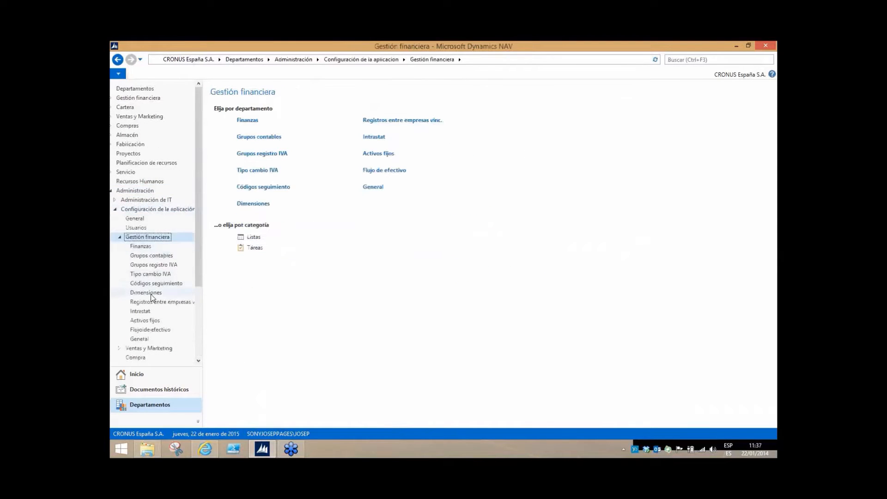
left_click(151, 295)
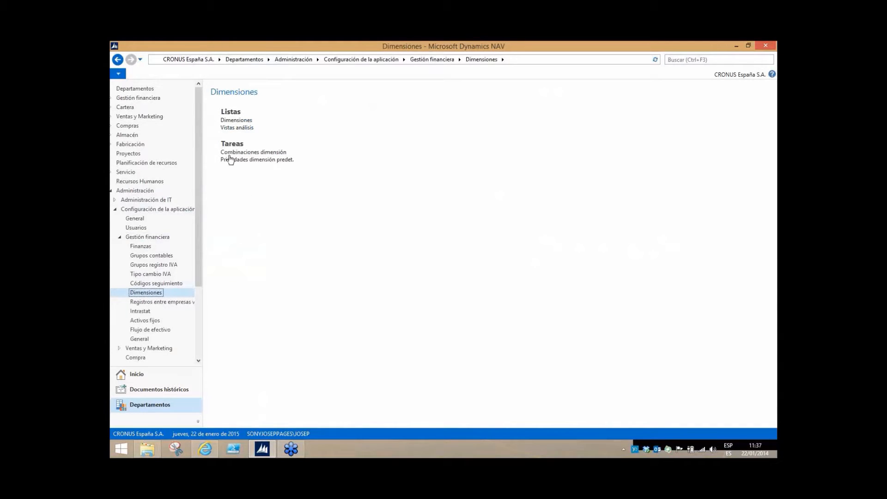
left_click(236, 120)
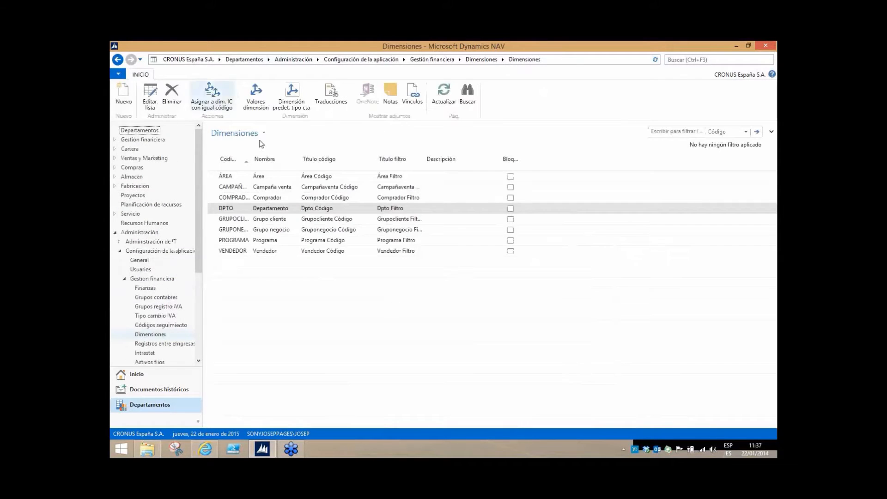
left_click_drag(254, 162, 274, 162)
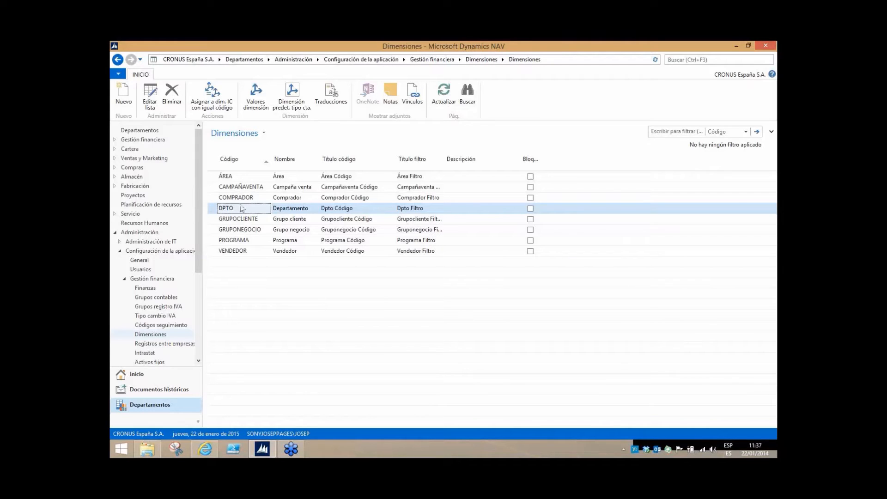
Go through the defined dimensions one by one, from CAMPAÑAVENTA down to VENDEDOR.
left_click(246, 187)
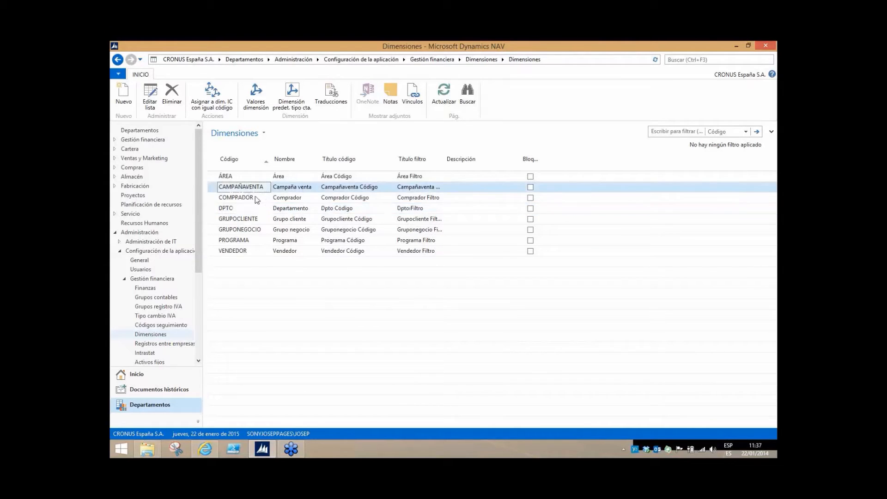
left_click(255, 197)
left_click(268, 208)
left_click(256, 218)
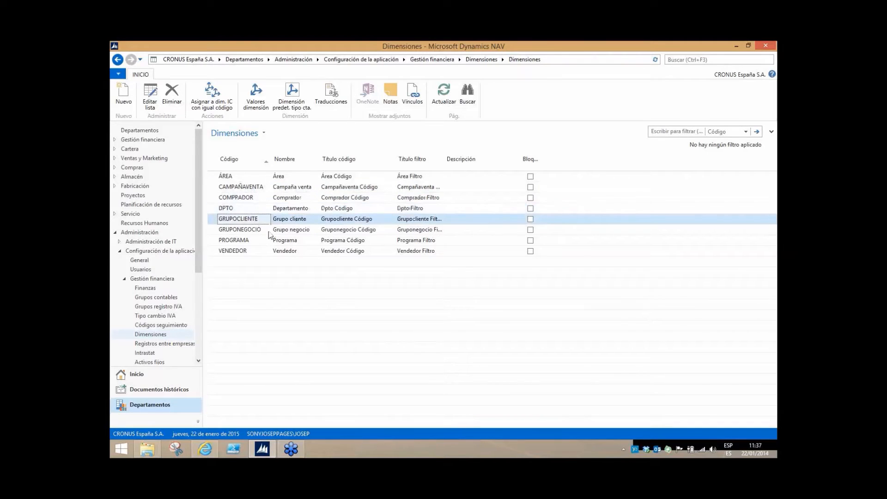
left_click(260, 230)
left_click(250, 241)
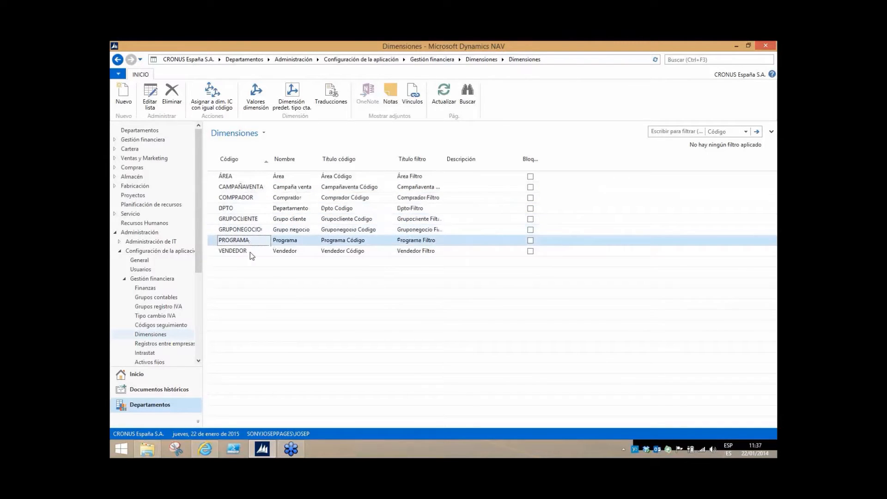
left_click(252, 253)
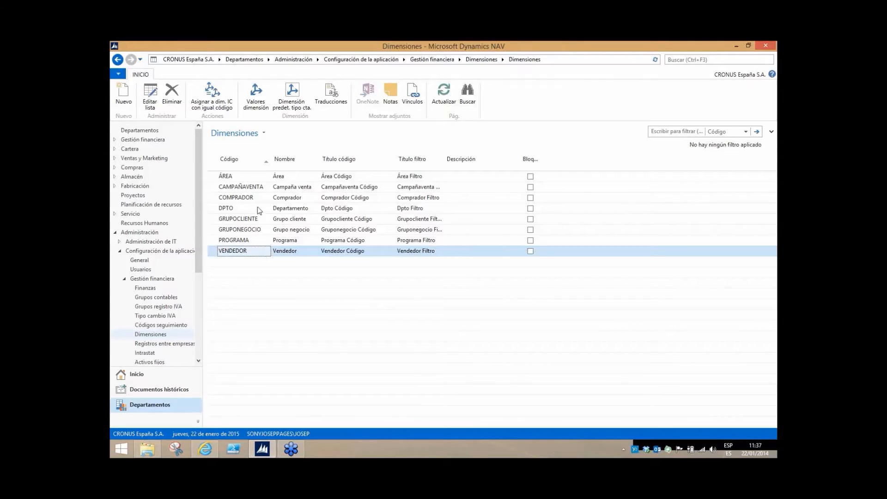
Open the dimension values of the ÁREA dimension.
left_click(240, 176)
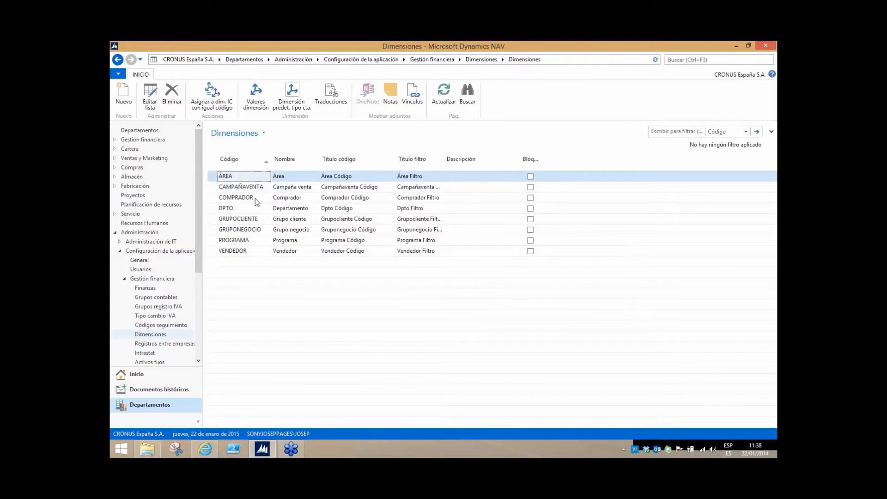
left_click(254, 97)
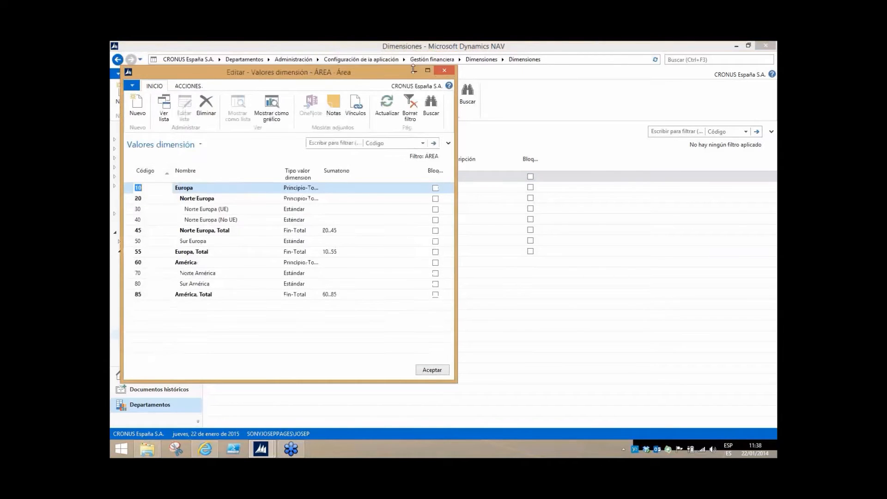
Review the ÁREA dimension's values and its default dimensions by account type, closing each window after viewing.
left_click_drag(312, 55, 467, 58)
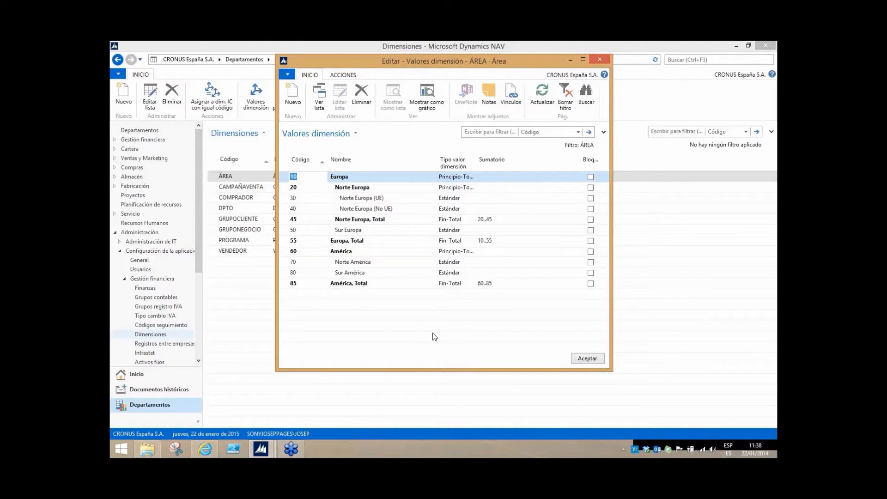
key("Escape")
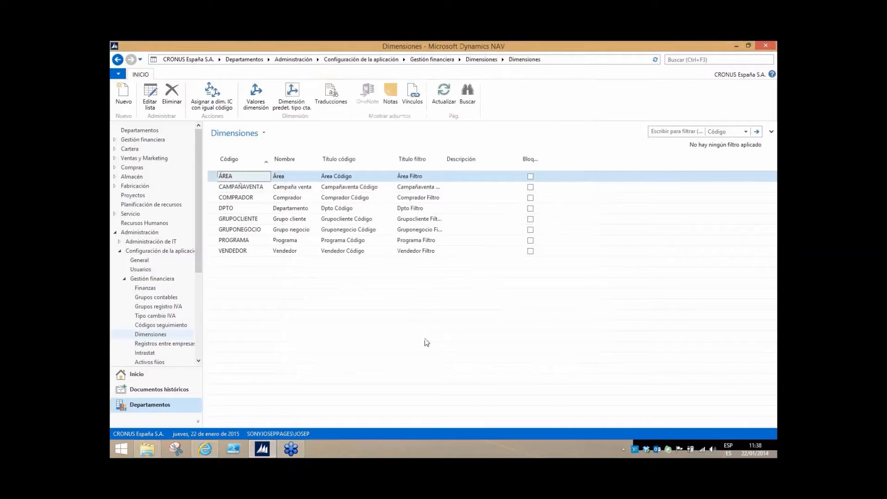
left_click(291, 95)
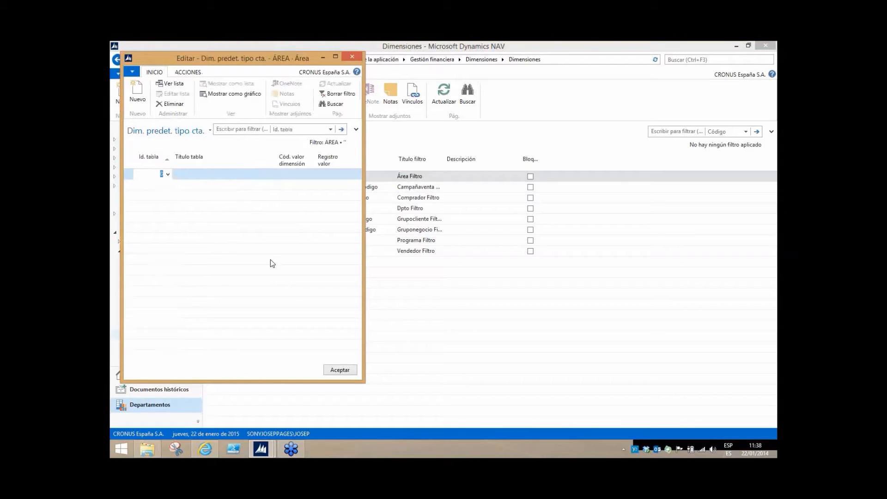
key("Escape")
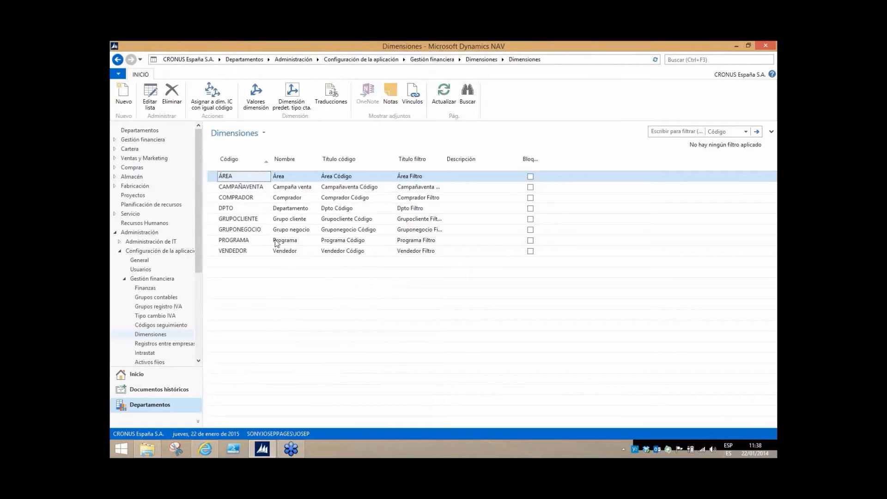
left_click(256, 102)
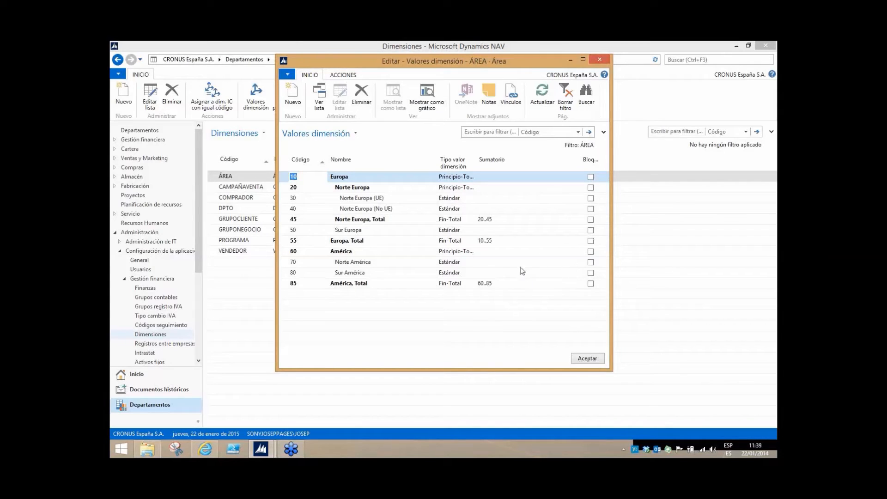
key("Escape")
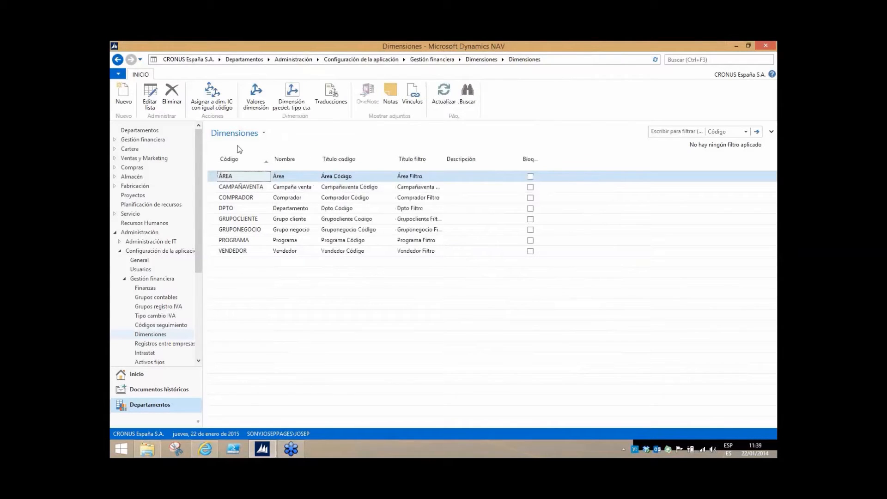
Go back to the Dimensiones setup page and inspect the dimension combinations matrix and the default dimension priorities, closing both windows.
left_click(118, 62)
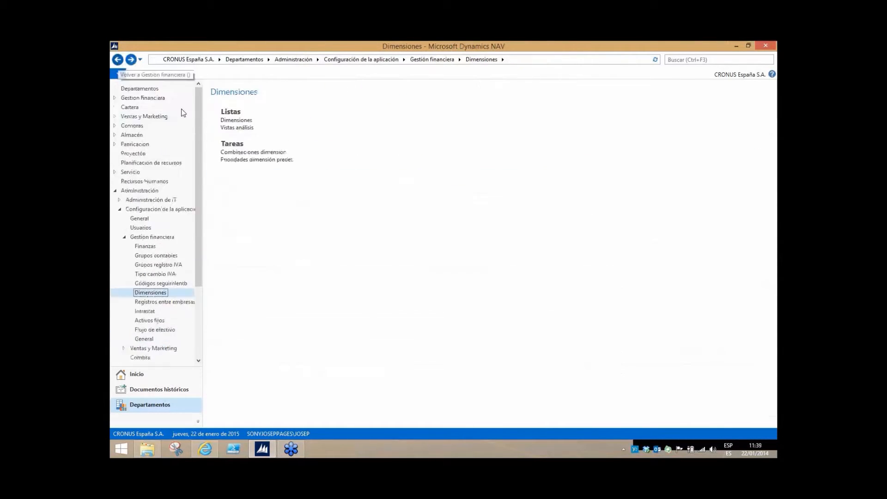
left_click(265, 152)
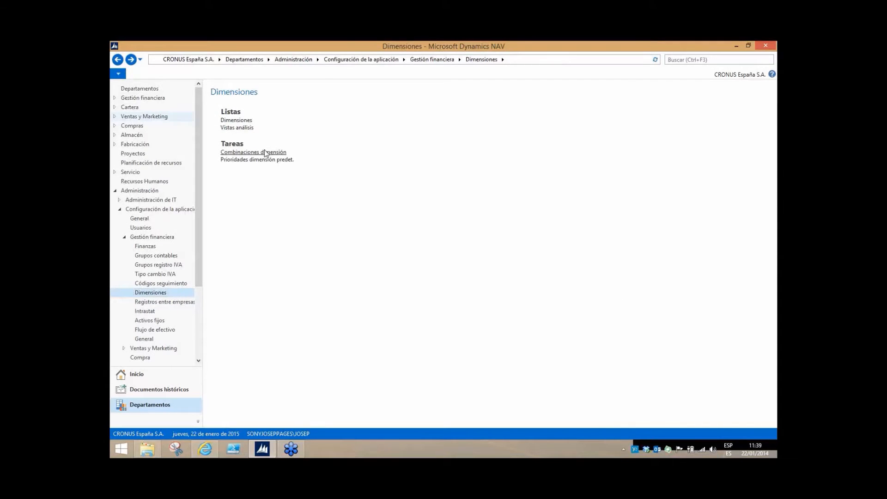
left_click_drag(538, 316, 553, 370)
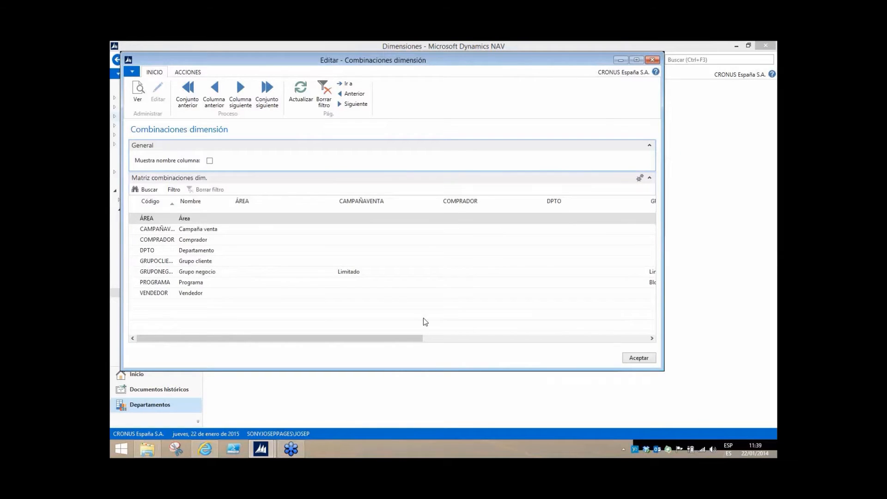
key("Escape")
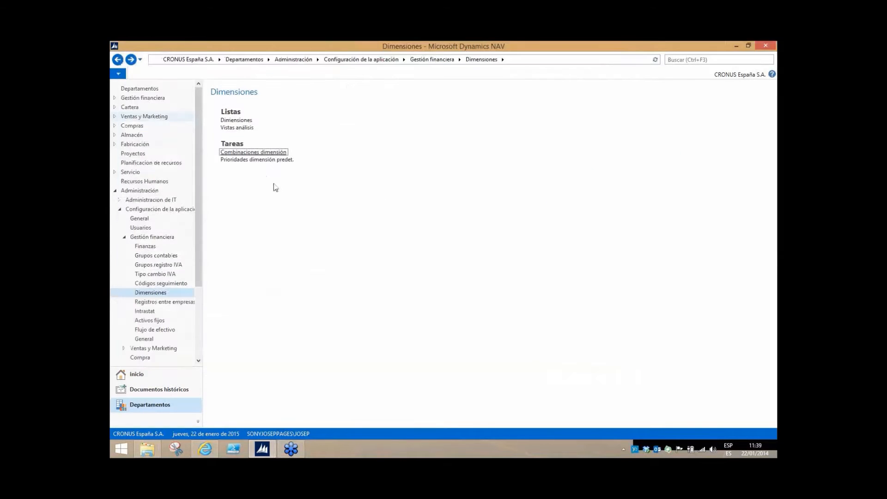
left_click(252, 159)
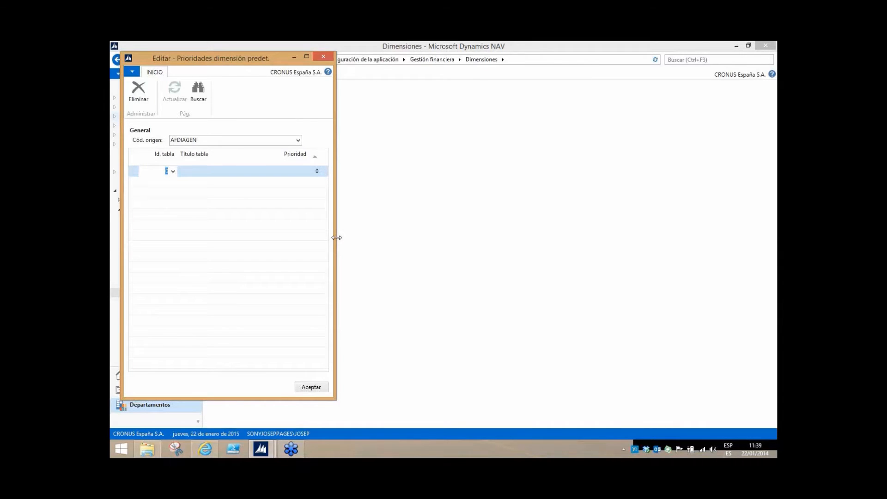
key("Escape")
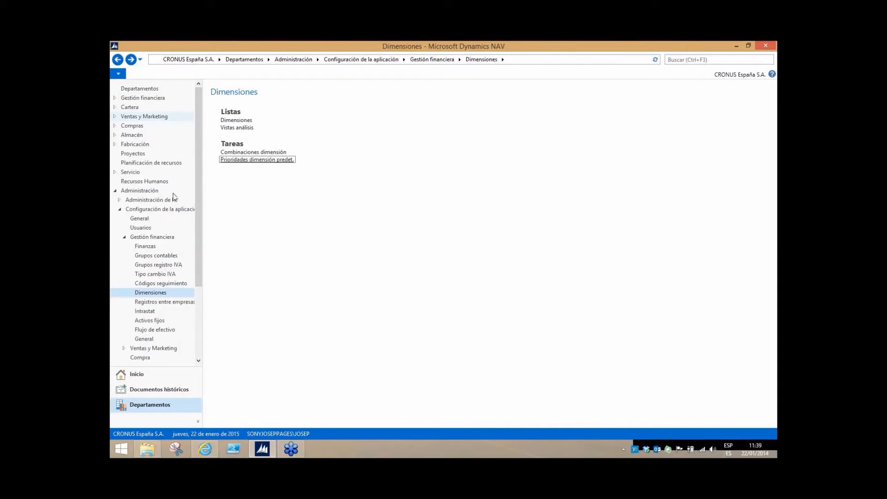
Open the Clientes list under Ventas y Marketing, Ventas, and select the customer GDE Distribución S.A.
left_click(115, 117)
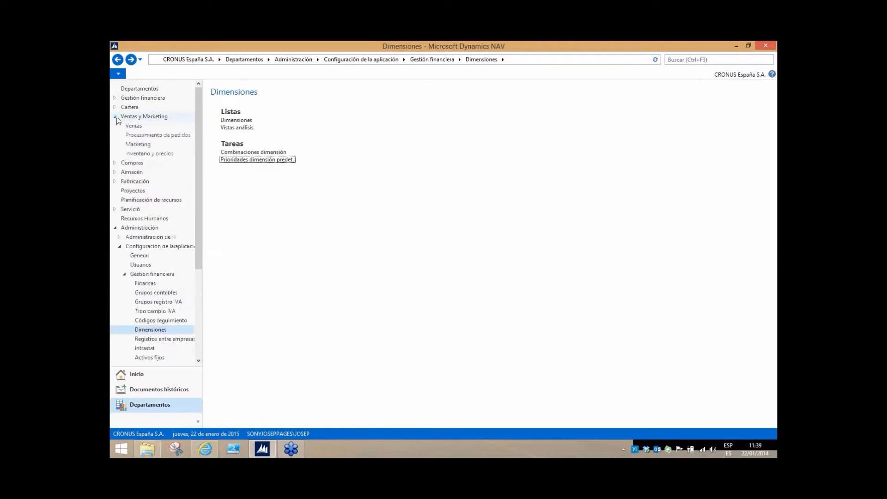
left_click(133, 126)
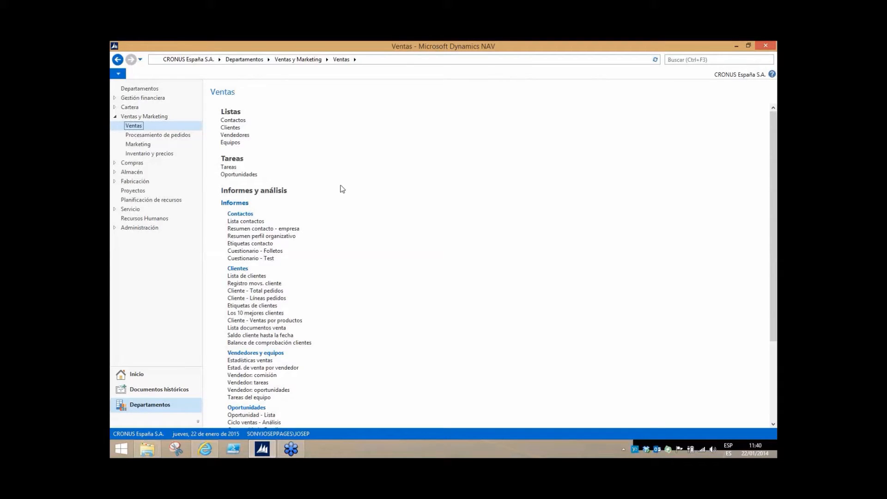
left_click(233, 130)
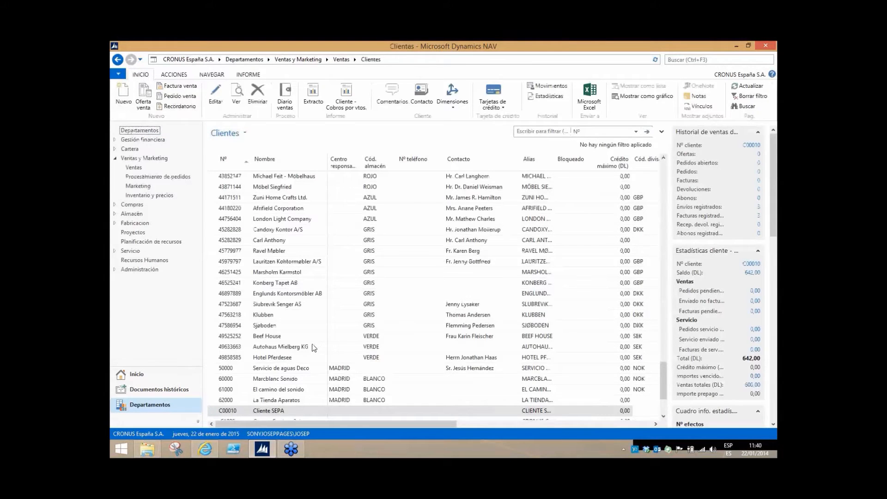
scroll(314, 347, "up", 15)
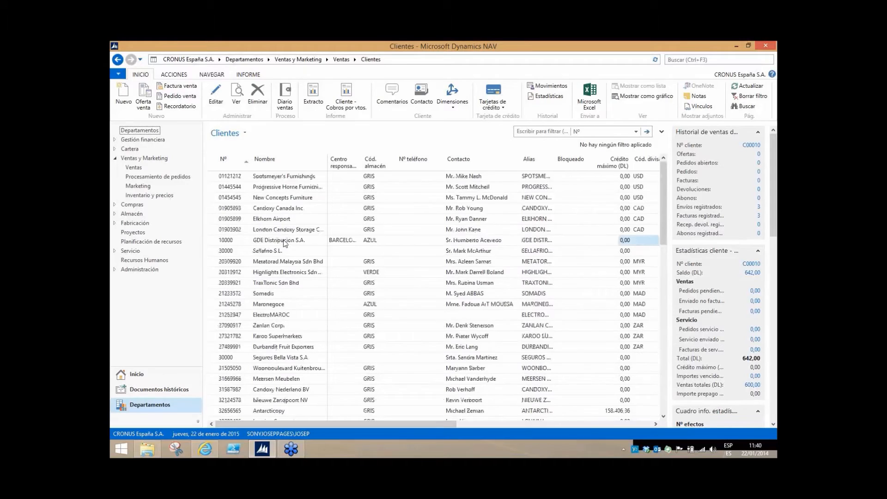
left_click(284, 241)
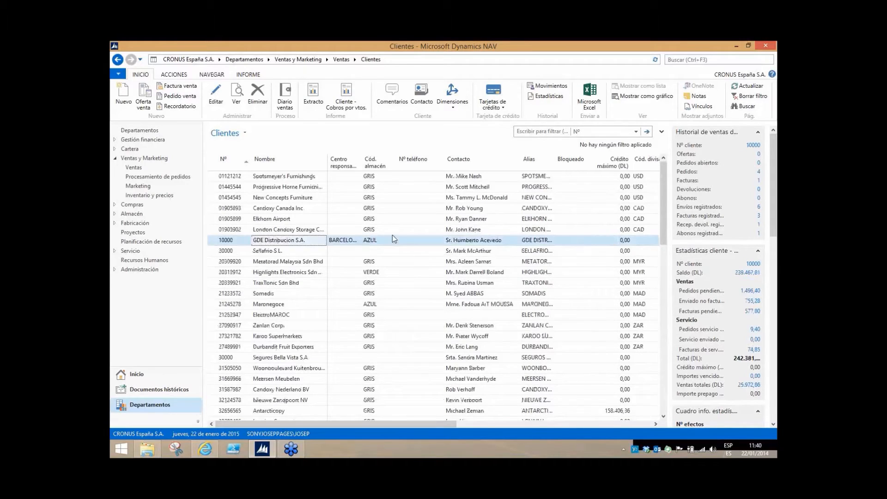
Open the individual default dimensions of GDE Distribución S.A. and go through the ÁREA, DPTO and customer group lines.
left_click(452, 105)
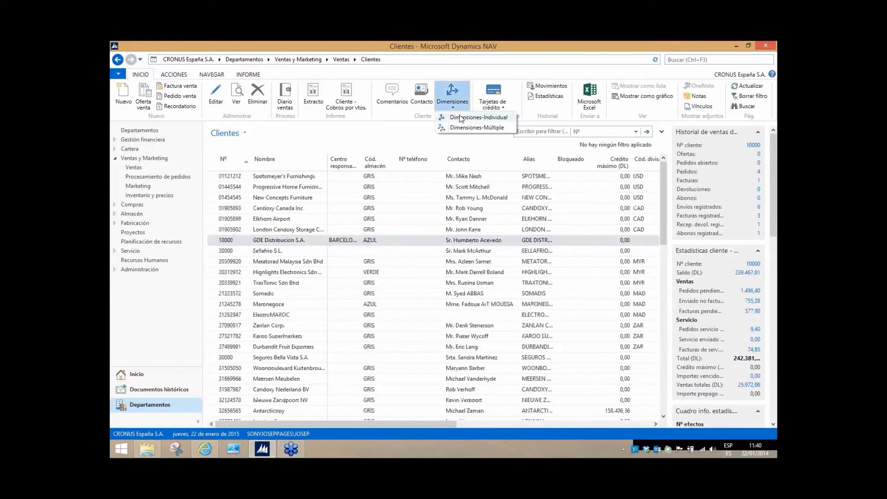
left_click(461, 118)
left_click_drag(192, 57, 356, 67)
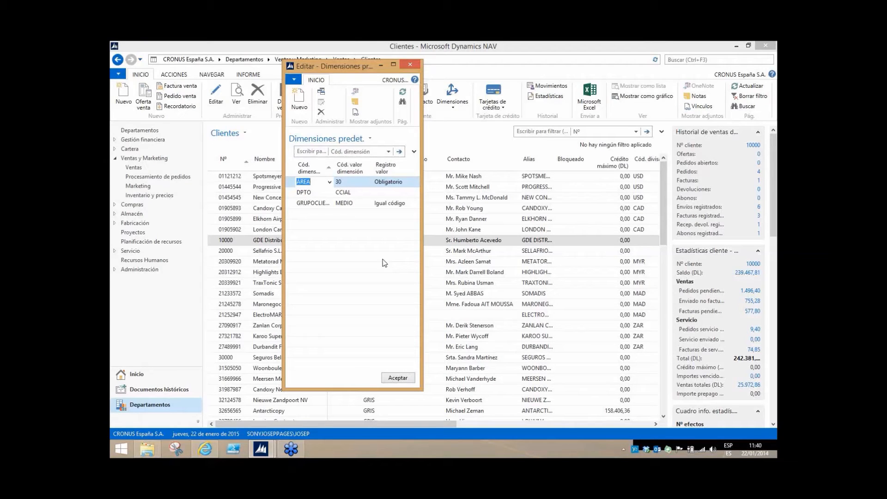
key("Tab")
key("Tab")
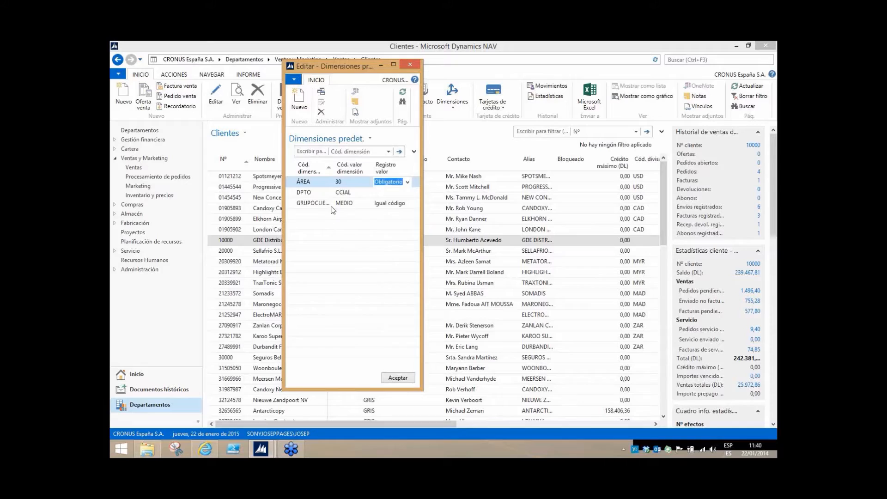
left_click(314, 192)
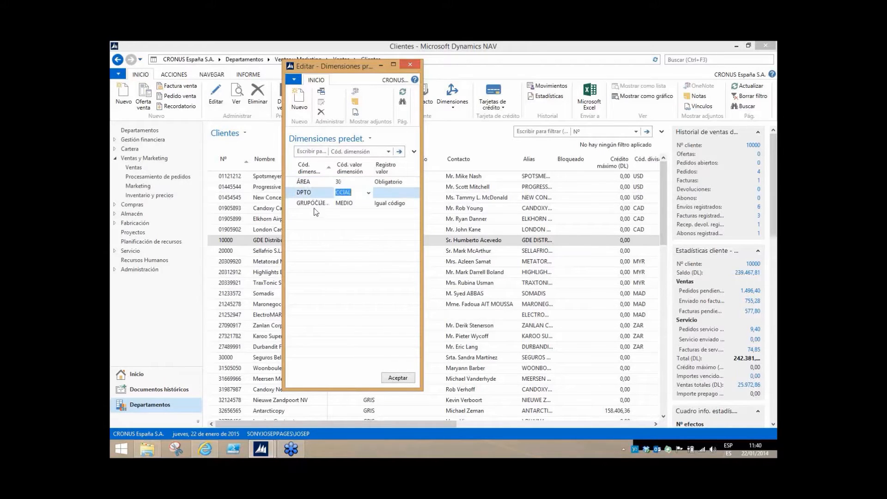
left_click(323, 205)
key("Tab")
key("Tab")
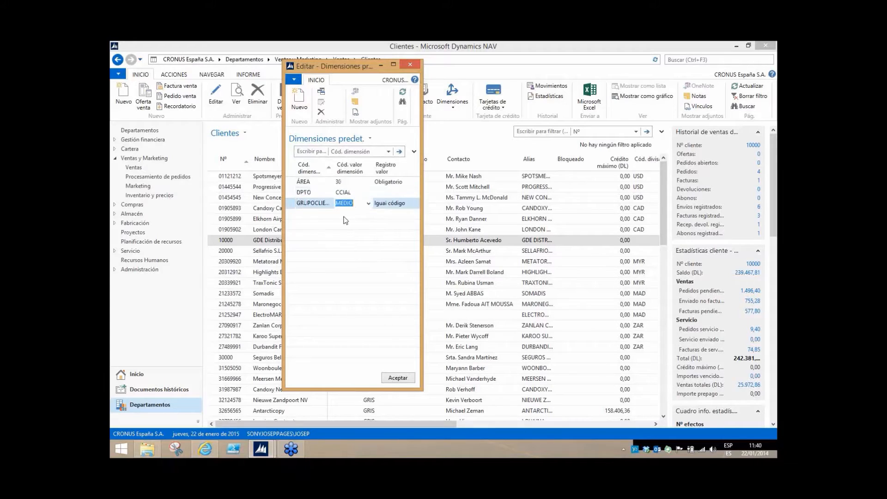
Enter "i" as the Registro valor of the DPTO line and close the default dimensions window.
left_click(388, 193)
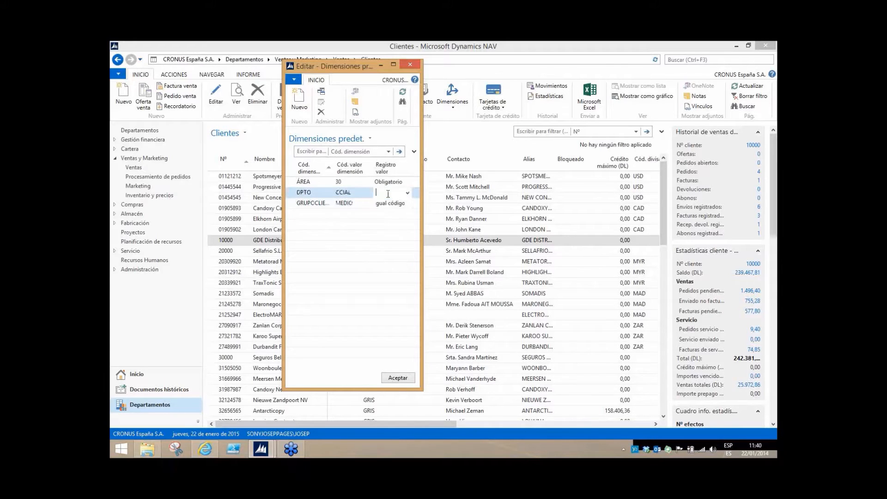
type("i")
left_click(410, 66)
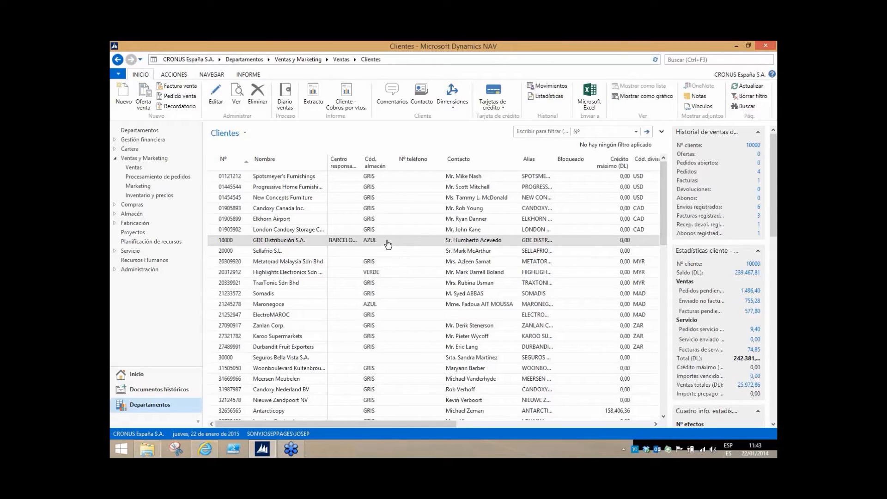
Open Análisis por dimensiones from the Contabilidad page of Gestión financiera.
left_click(115, 140)
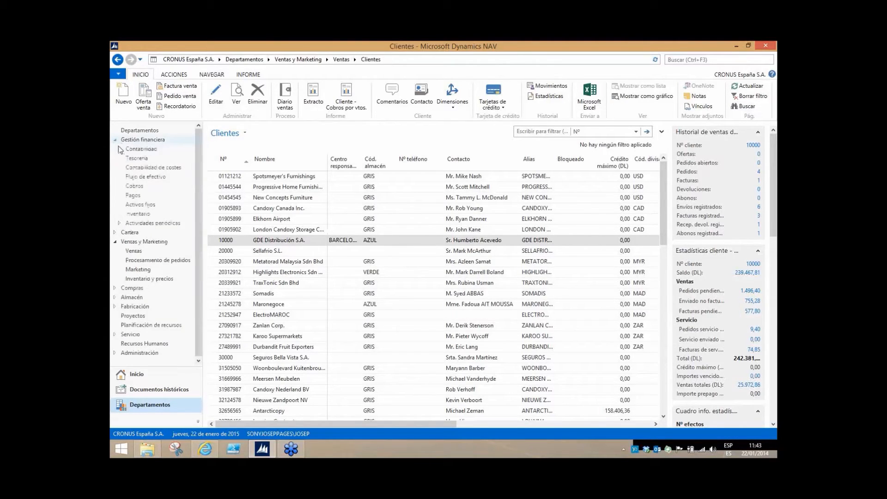
left_click(132, 151)
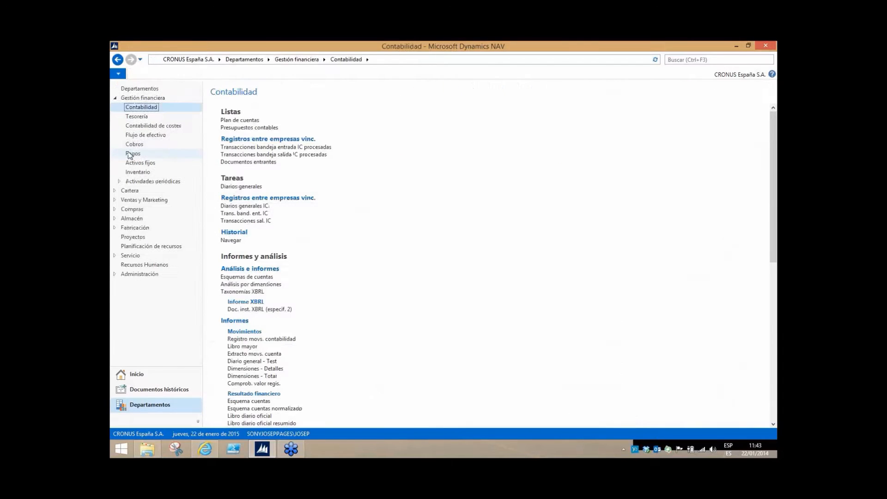
left_click(273, 285)
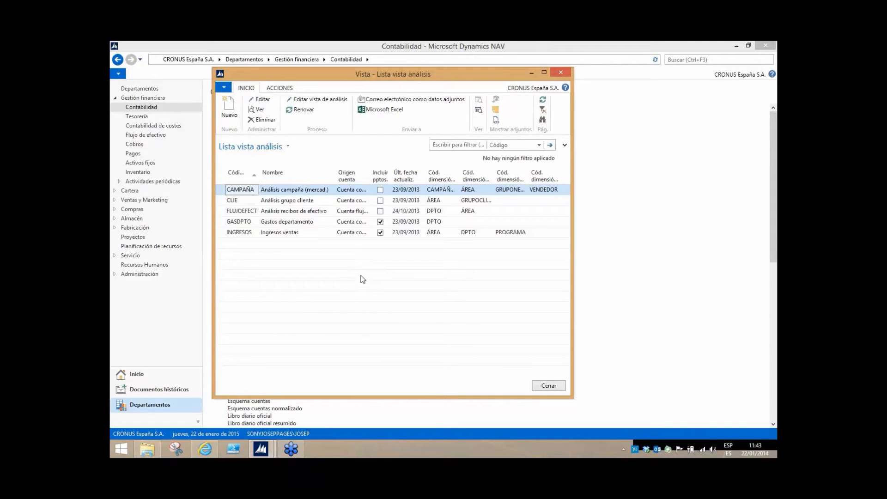
Open the CAMPAÑA analysis view card, enlarge it to inspect its General and Dimensiones settings, and close it.
left_click(262, 99)
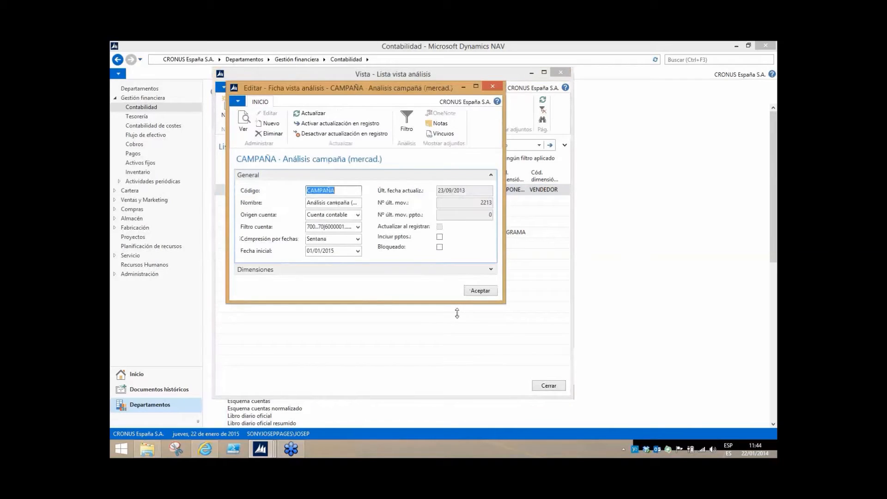
left_click_drag(457, 314, 457, 414)
left_click(490, 270)
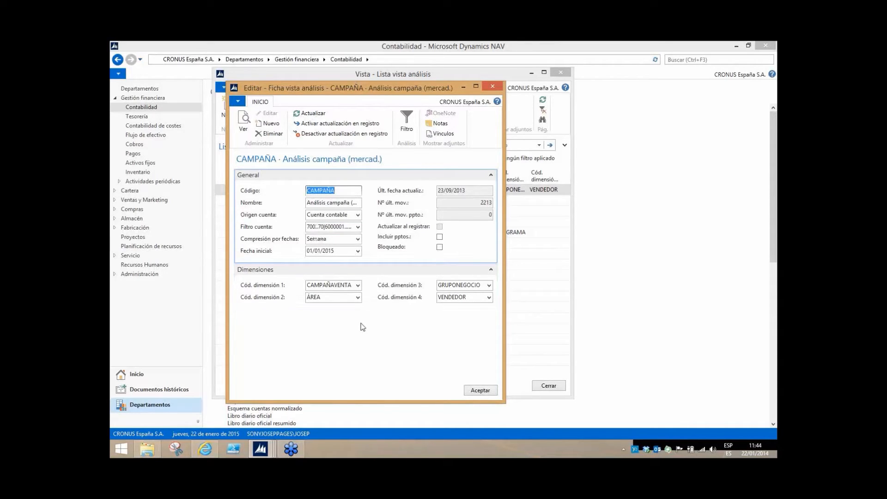
key("Escape")
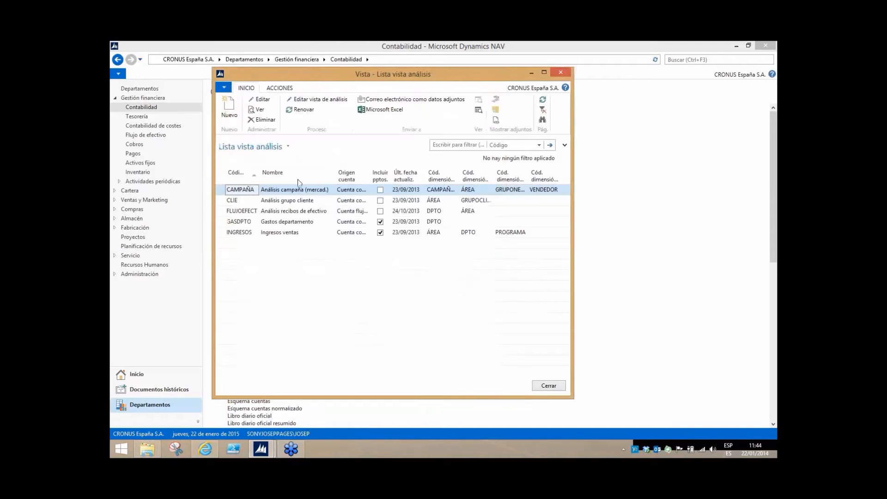
Refresh the CAMPAÑA analysis view, then display its analysis-by-dimensions matrix and close the matrix.
left_click(311, 112)
left_click(320, 100)
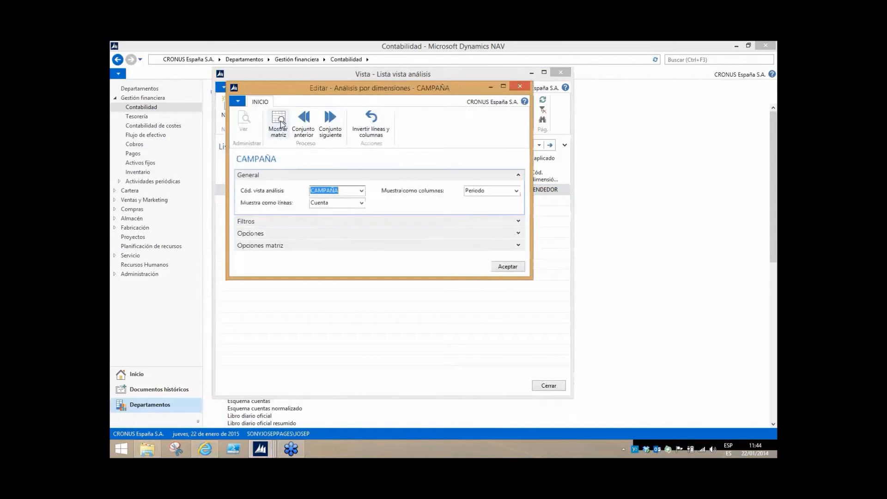
left_click(280, 121)
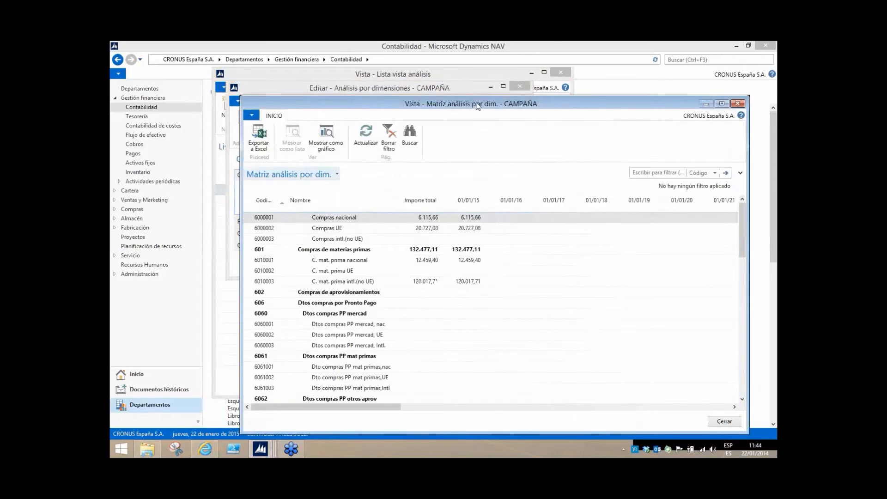
left_click_drag(453, 99, 404, 69)
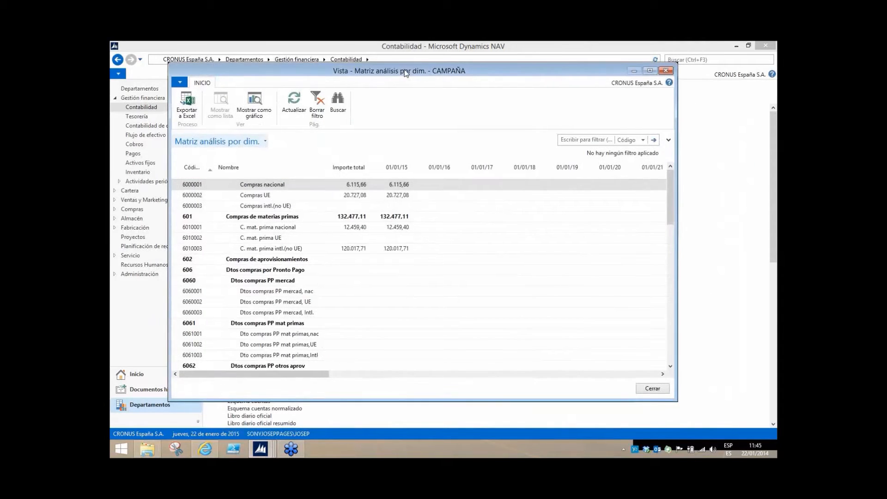
key("Escape")
Review the dimensions available for the CAMPAÑA analysis columns, from ÁREA to VENDEDOR, and choose Periodo.
left_click(516, 191)
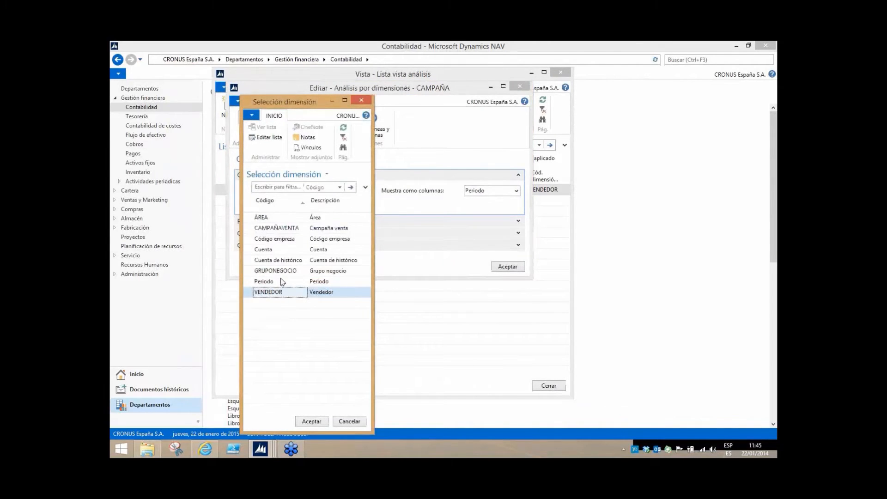
left_click(268, 219)
left_click(293, 232)
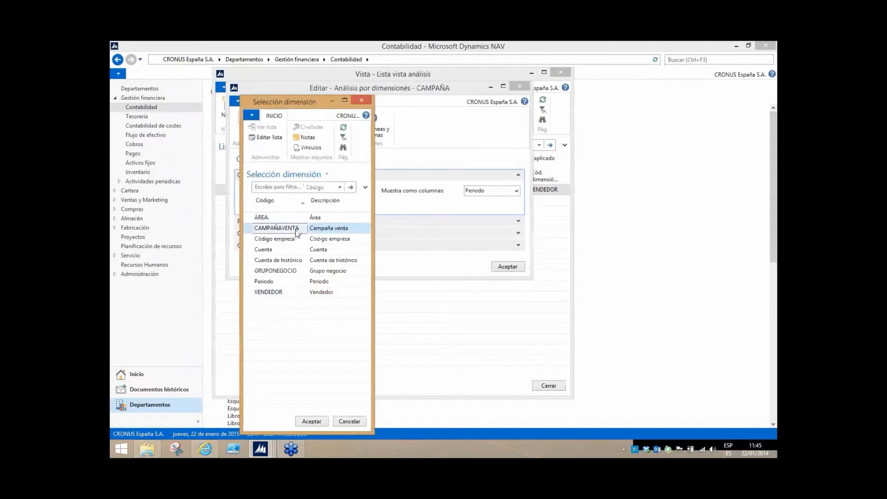
left_click(289, 272)
left_click(290, 294)
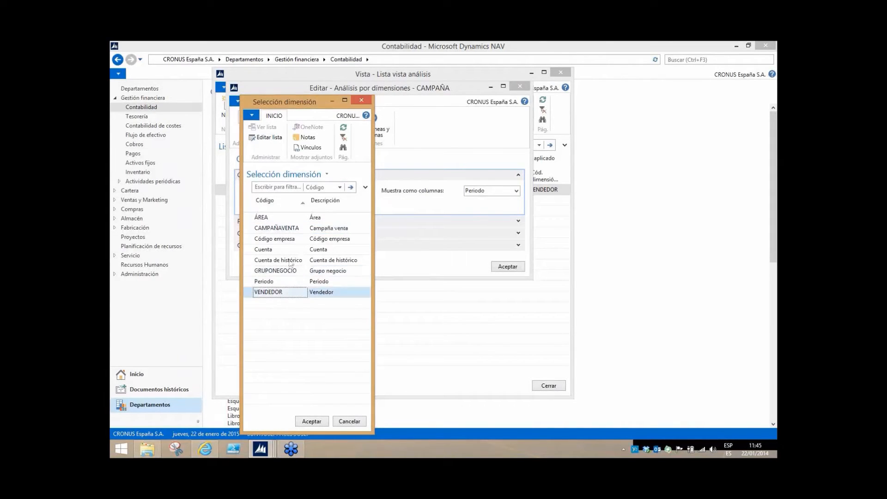
left_click(273, 218)
left_click(280, 230)
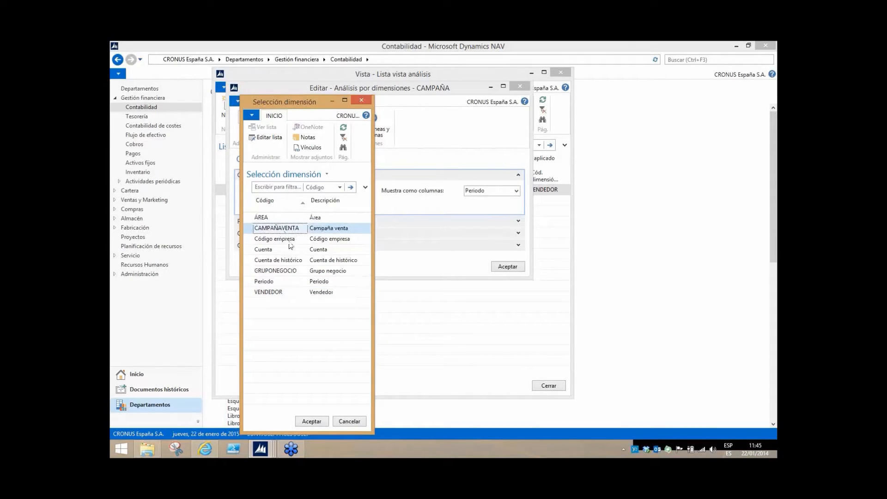
left_click(291, 240)
left_click(280, 252)
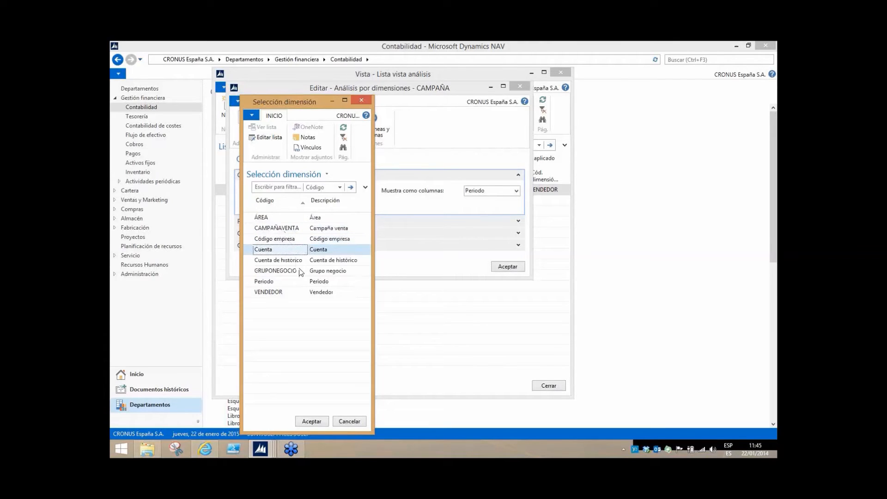
left_click(289, 284)
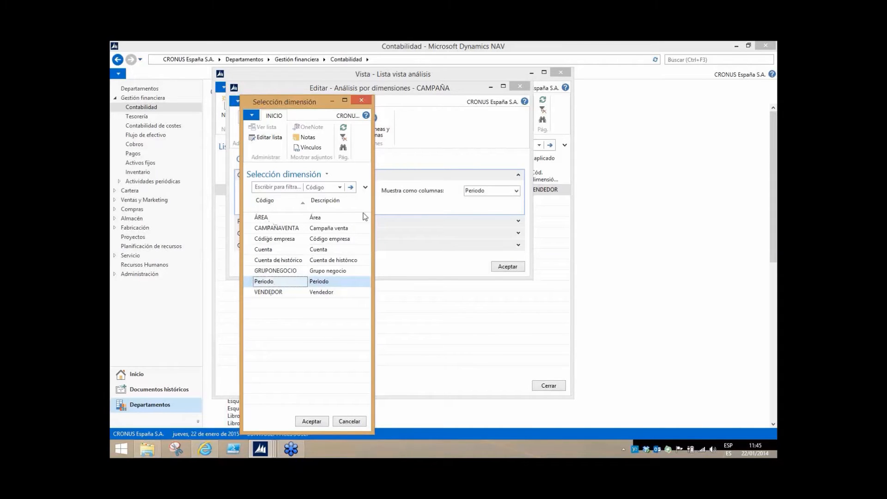
key("Return")
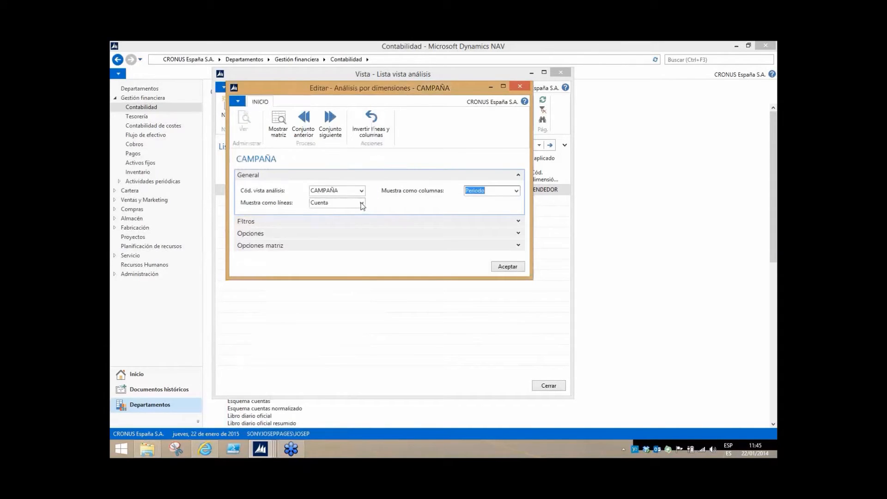
Set ÁREA as lines and VENDEDOR as columns, then display the resulting CAMPAÑA matrix and close it.
left_click(361, 203)
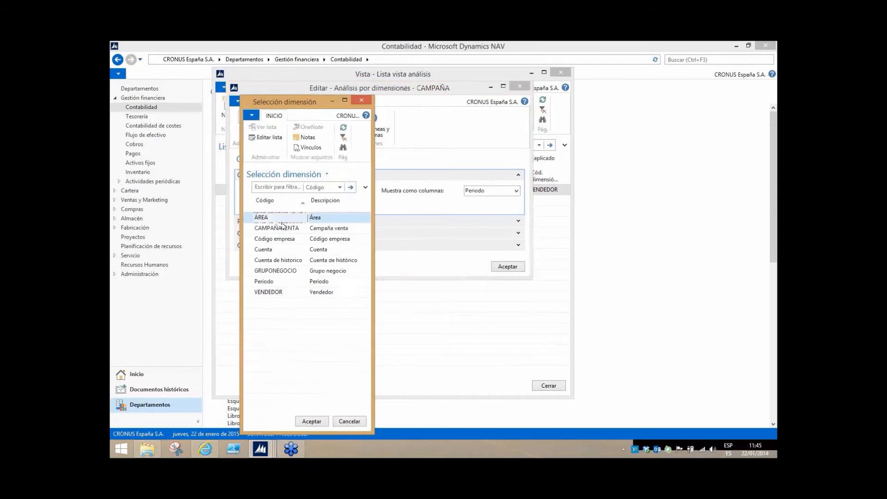
left_click(317, 421)
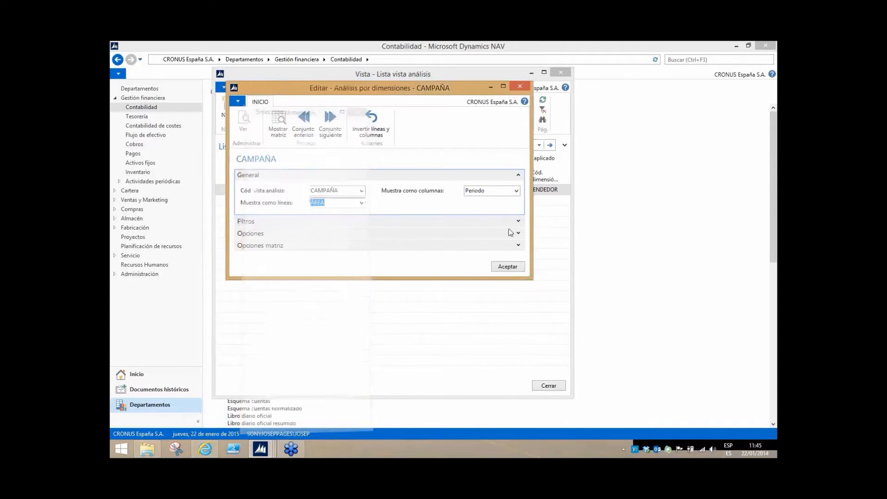
left_click(517, 192)
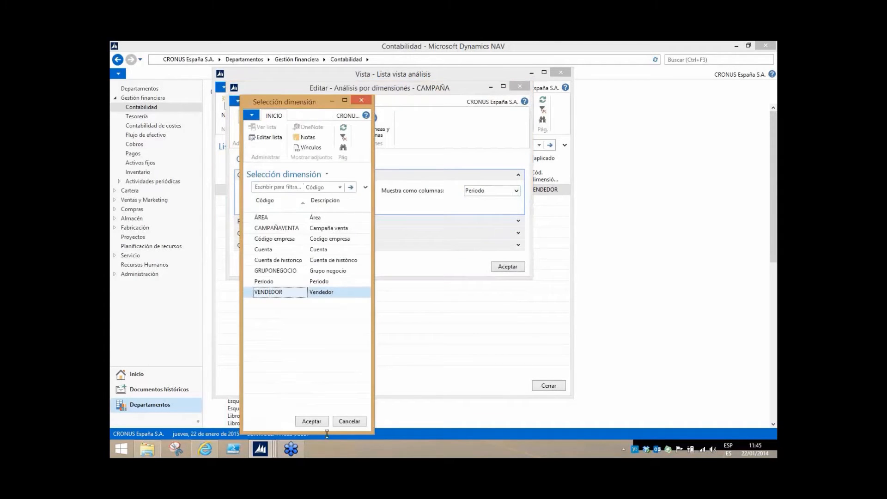
left_click(312, 422)
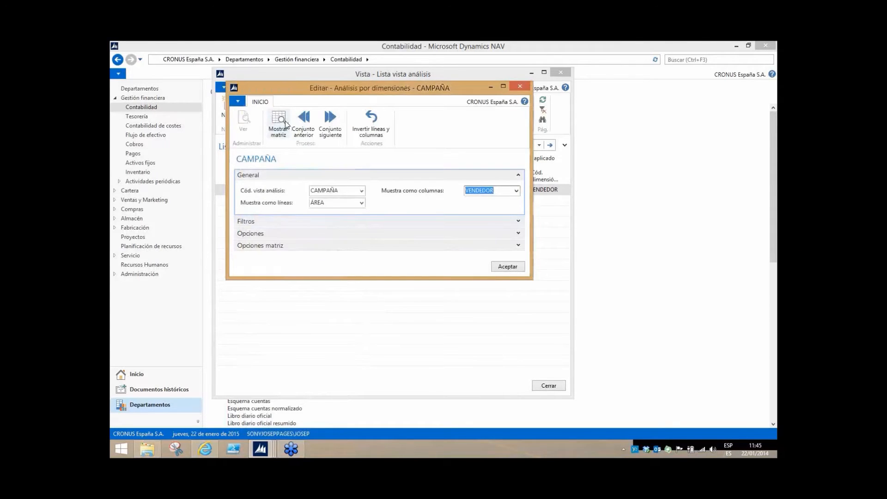
left_click(285, 121)
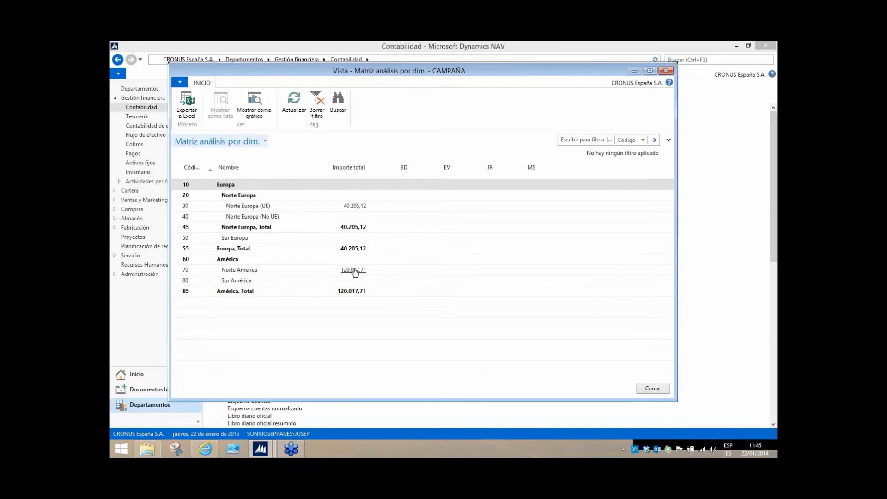
key("Escape")
Set GRUPONEGOCIO as the column dimension, then display the CAMPAÑA matrix by area and business group and close it.
left_click(517, 192)
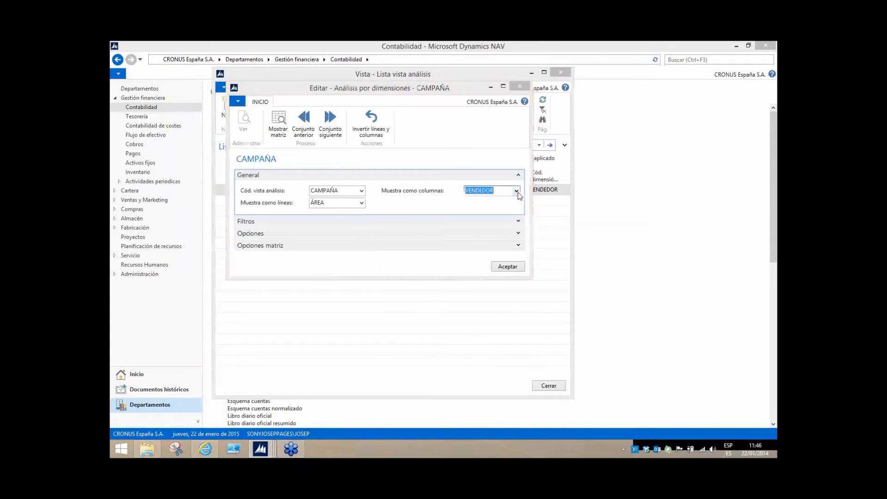
left_click(336, 274)
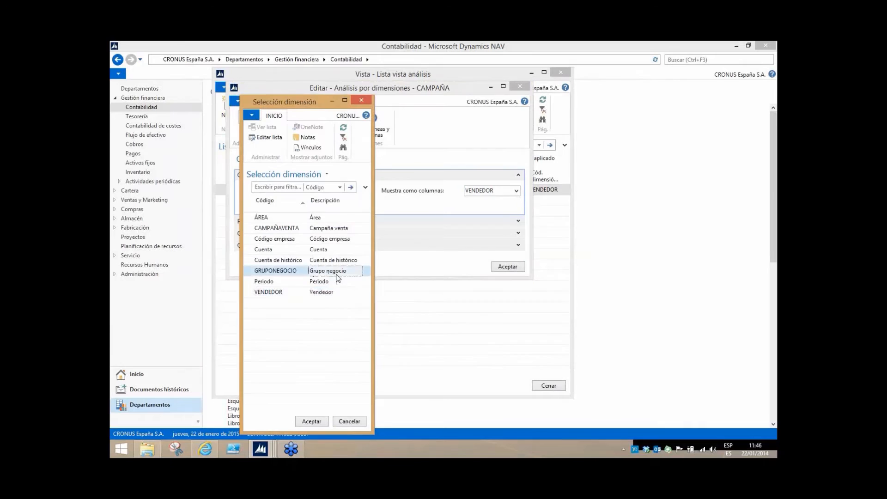
left_click(320, 422)
left_click(277, 117)
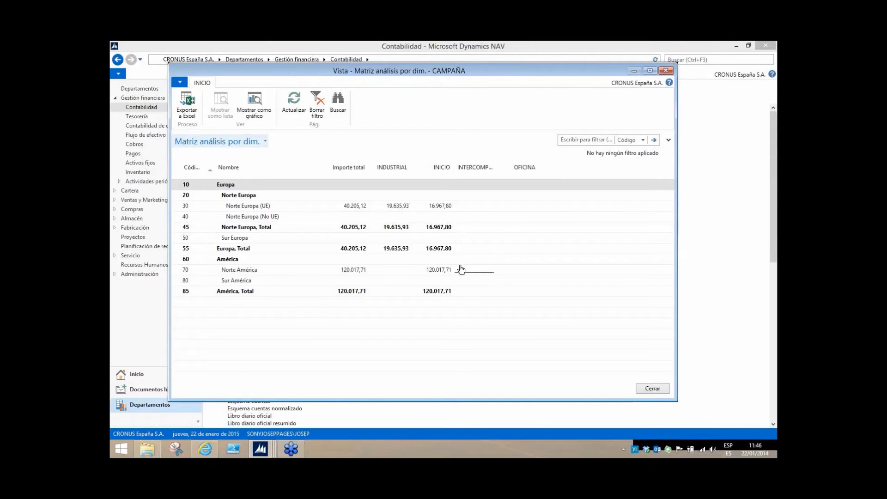
key("Escape")
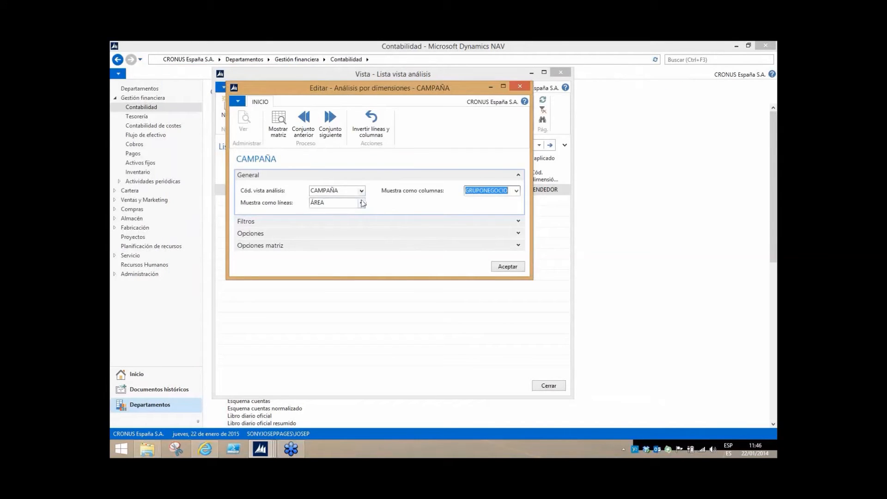
Check the line and column dimension choices without changing them, then close the CAMPAÑA analysis and the analysis view list.
left_click(361, 203)
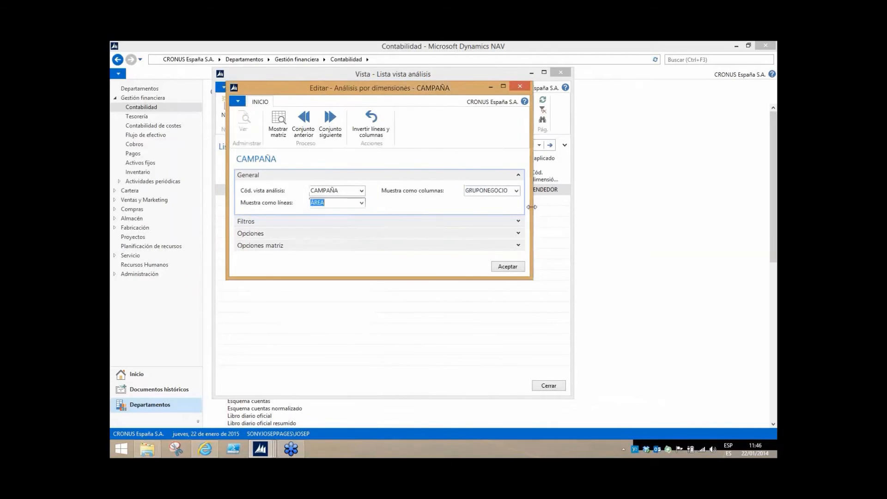
left_click(517, 191)
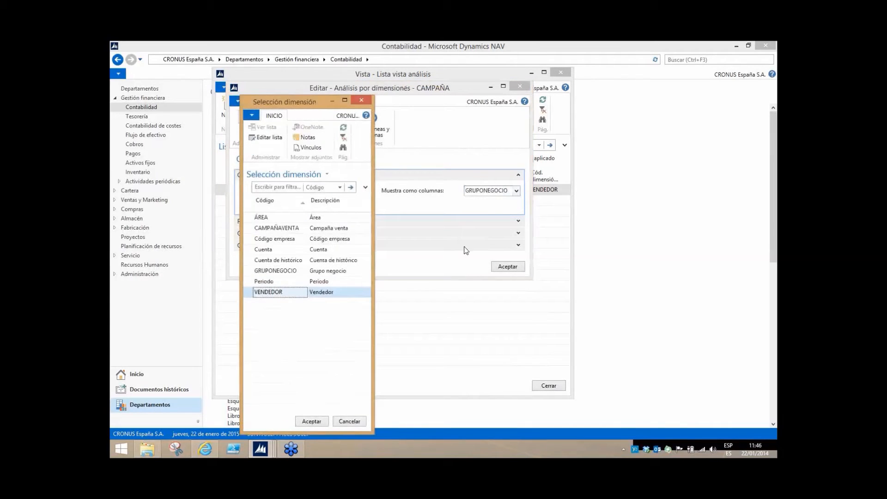
key("Escape")
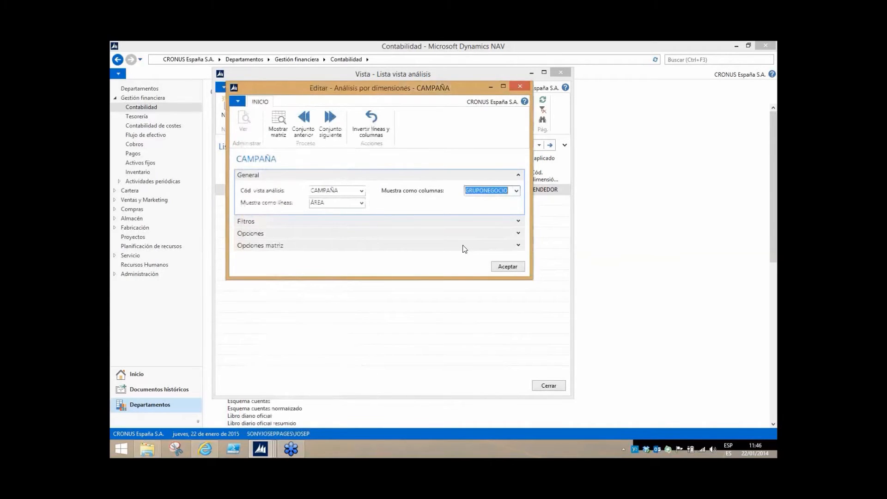
key("Escape")
key("Escape")
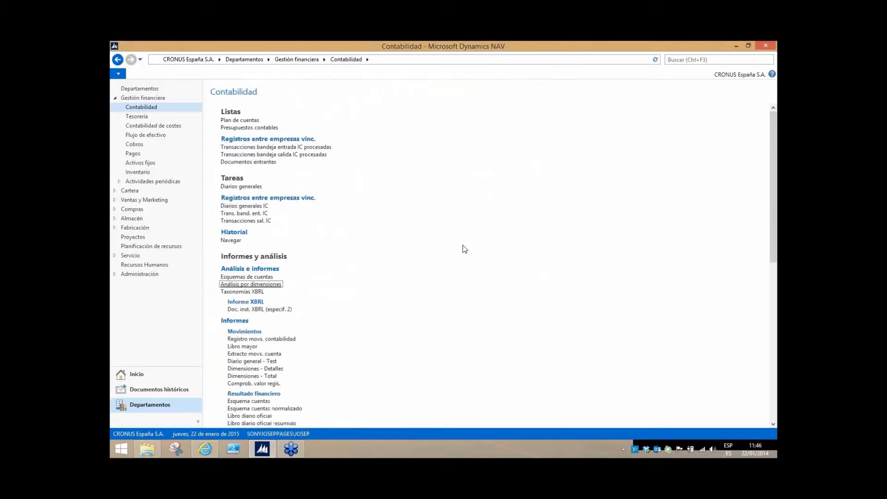
Open Esquemas de cuentas, enlarge the list to examine the schedule names including CAMPAÑA, and close it.
left_click(267, 278)
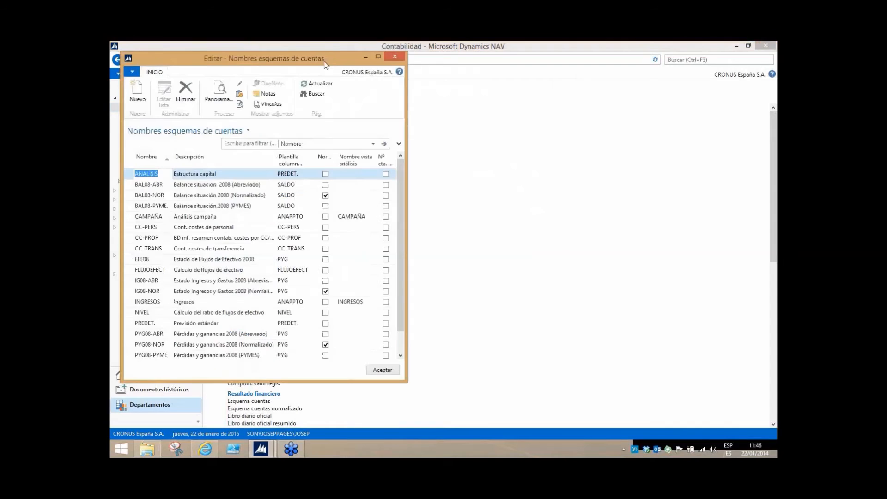
left_click_drag(346, 55, 378, 49)
left_click_drag(365, 376, 366, 388)
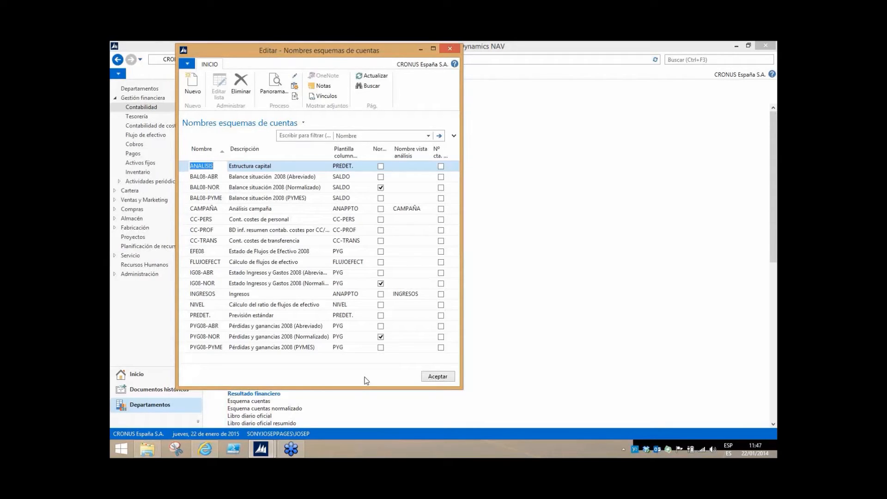
left_click(265, 209)
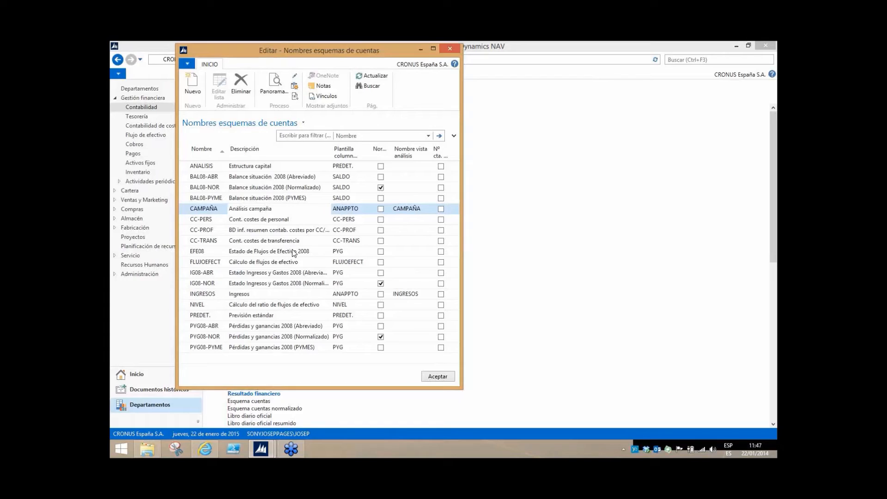
key("Escape")
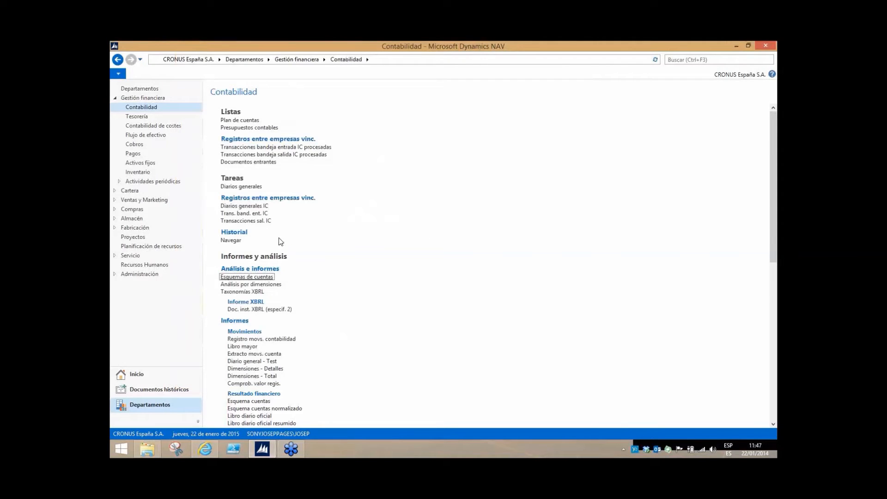
Open Presupuestos contables, select the 2015 budget and widen its budget dimension code columns to show them in full.
left_click(242, 130)
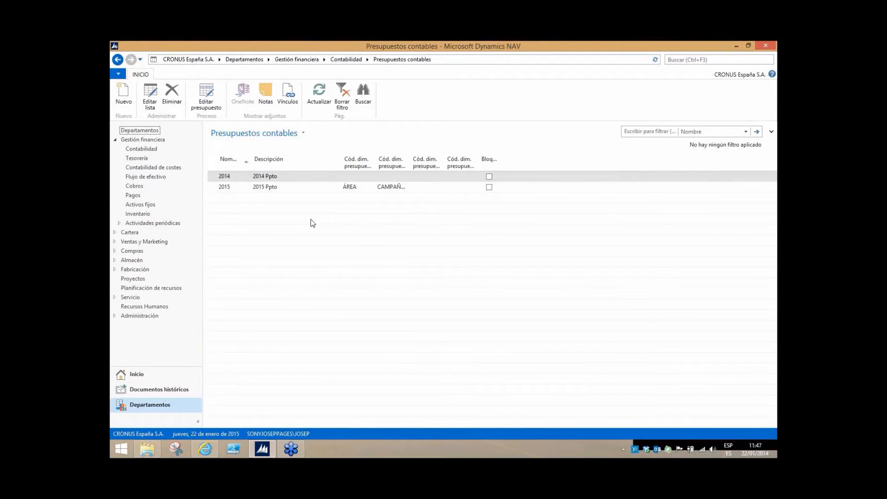
left_click(282, 186)
left_click_drag(376, 163, 437, 162)
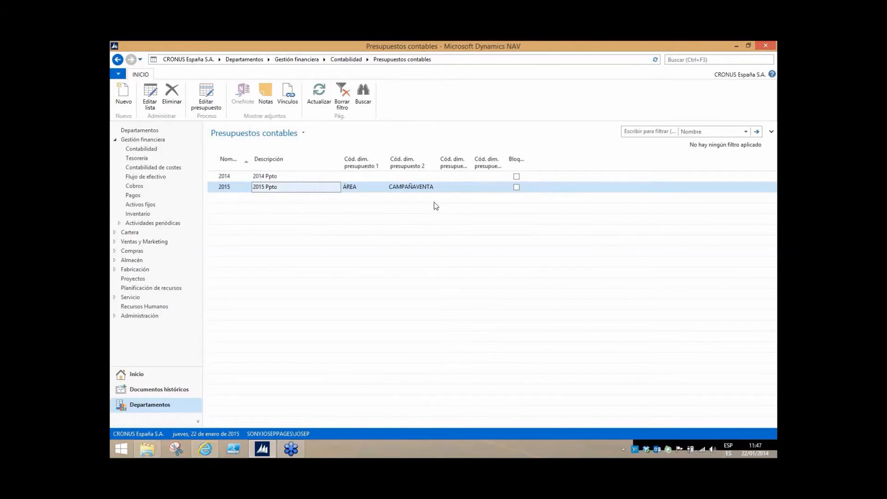
Open the 2015 budget for editing, enlarge its window and set Ver por to Mes.
left_click(214, 103)
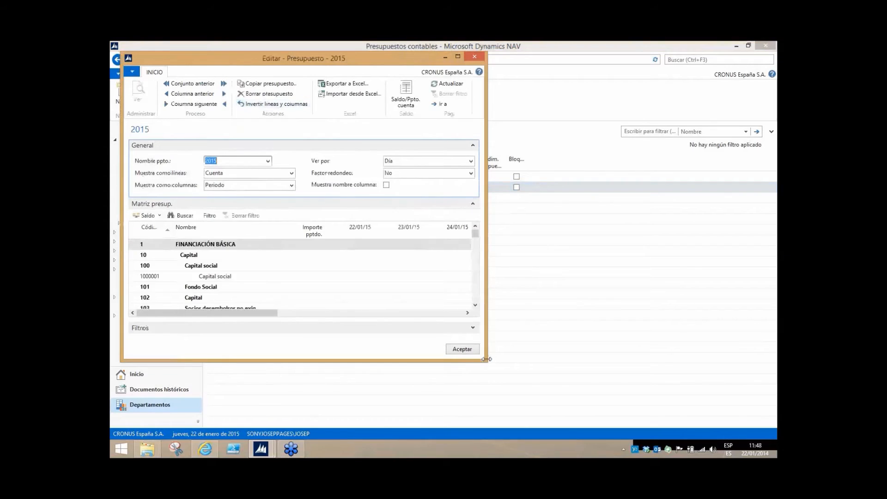
left_click_drag(484, 360, 554, 421)
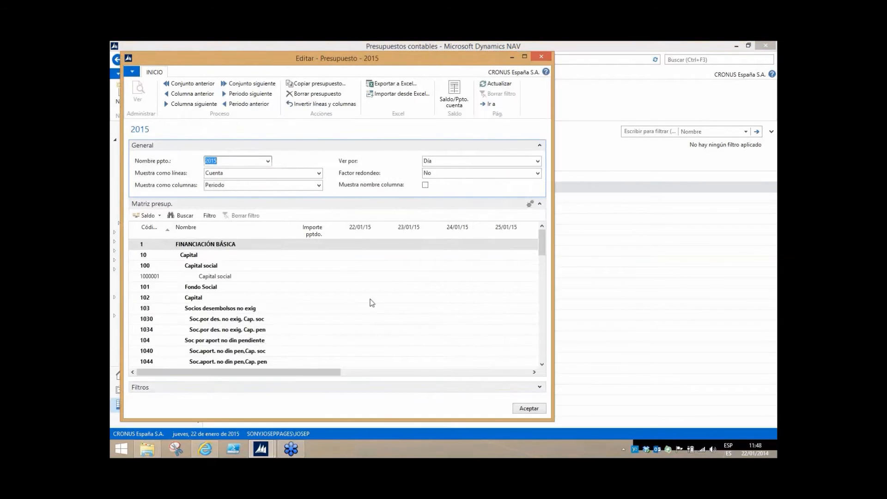
scroll(368, 295, "down", 5)
scroll(365, 294, "down", 10)
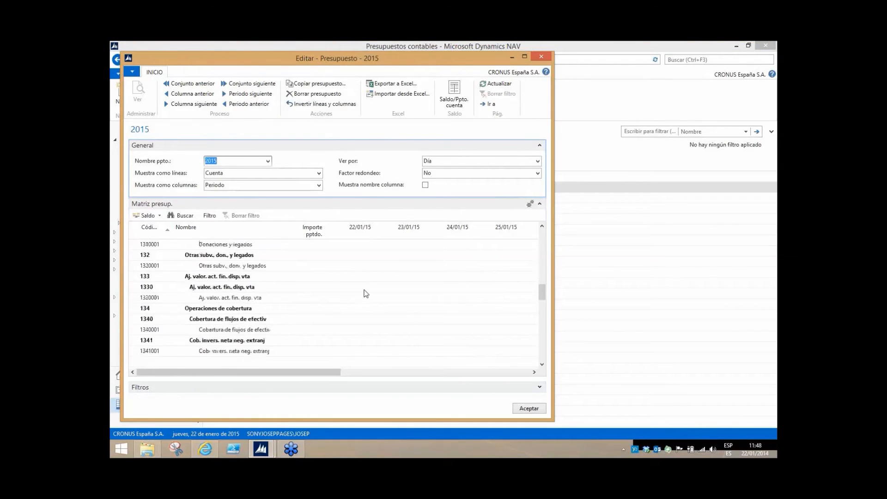
left_click(538, 162)
left_click(430, 193)
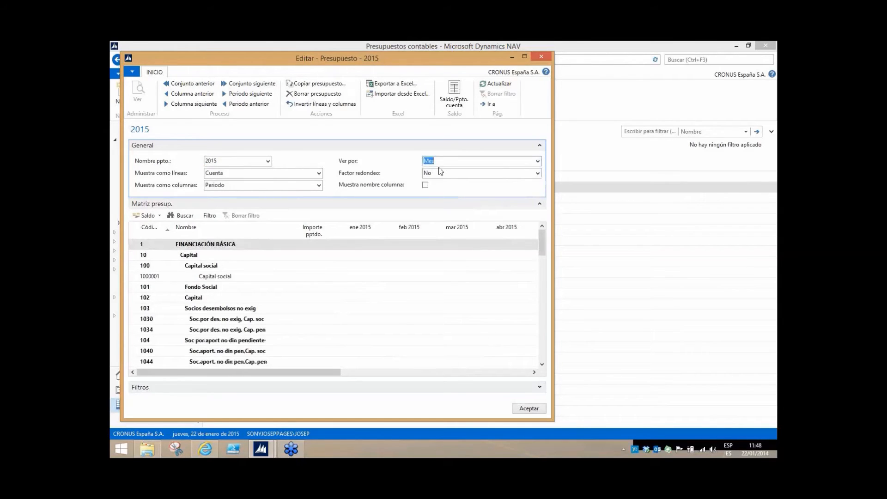
key("Tab")
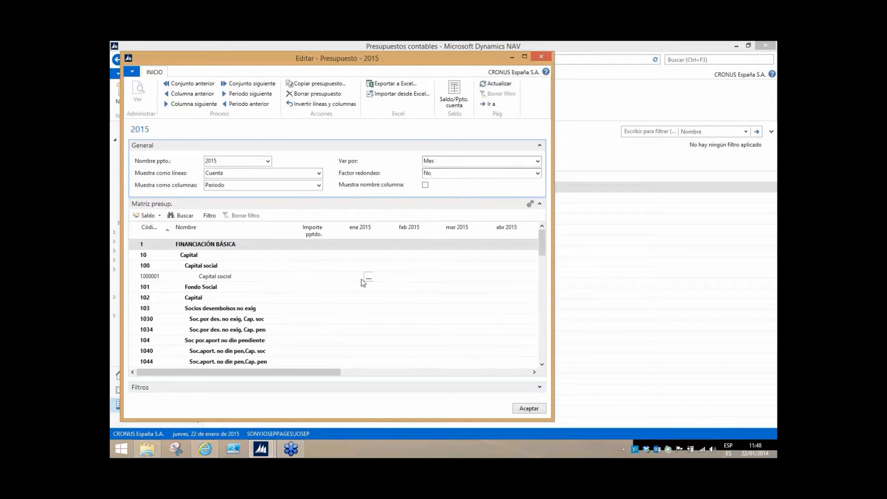
Select the January 2015 amount cell of the Capital social account, 1000001, and close the 2015 budget.
left_click(368, 278)
left_click(368, 277)
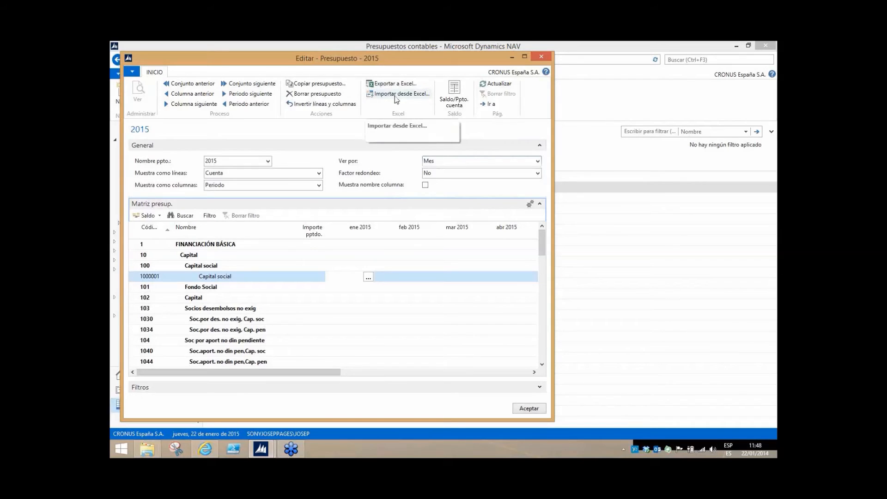
key("Escape")
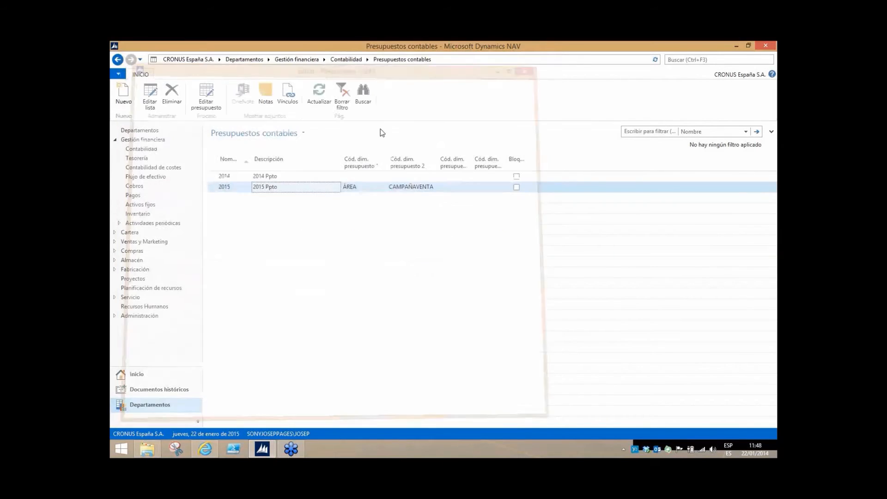
Return to the Contabilidad page and reopen Esquemas de cuentas.
left_click(116, 60)
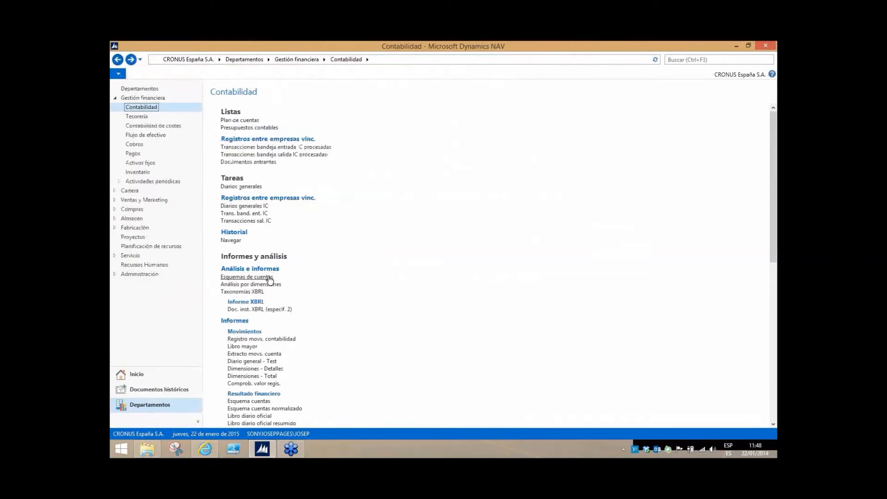
left_click(271, 278)
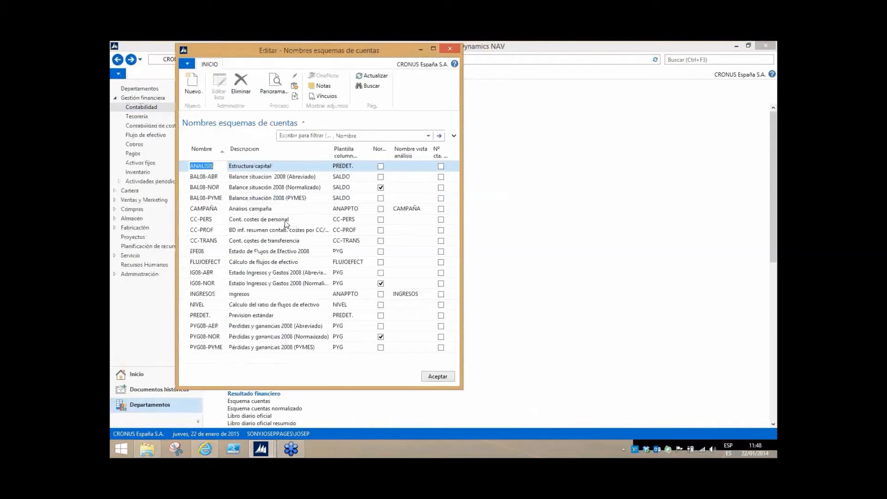
Open the BAL08-ABR account schedule for editing, close it and reopen it.
left_click(240, 176)
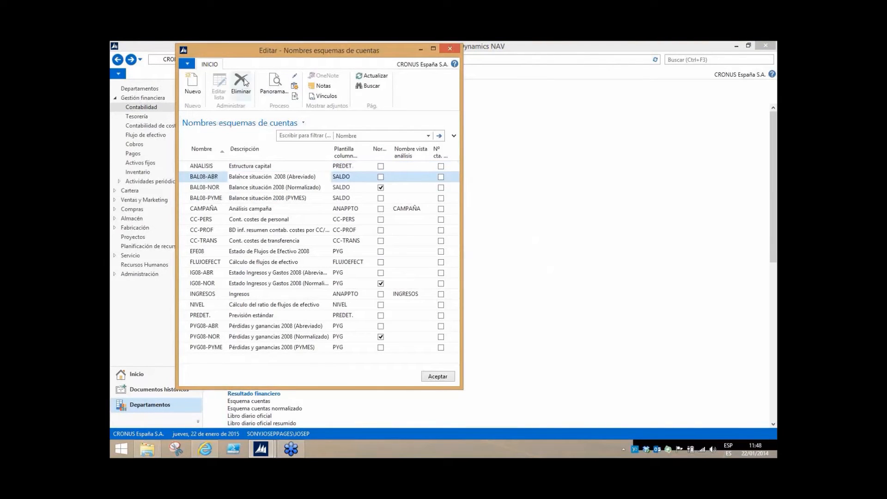
left_click(294, 78)
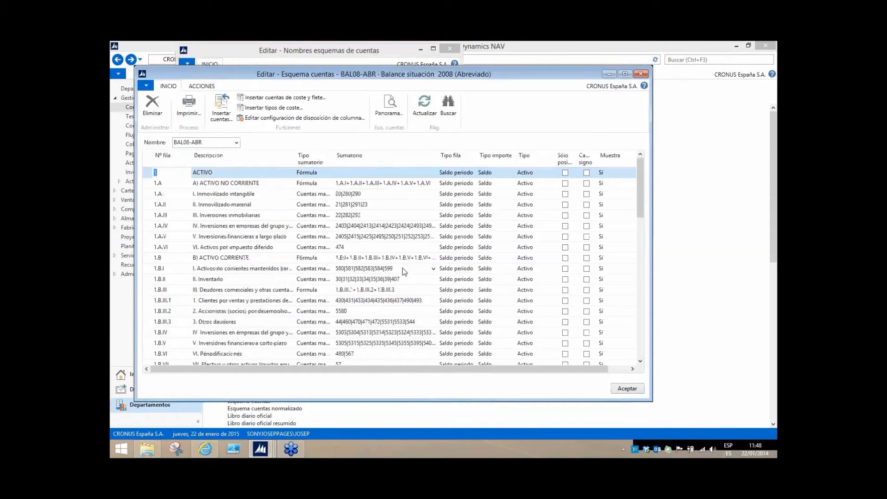
key("Escape")
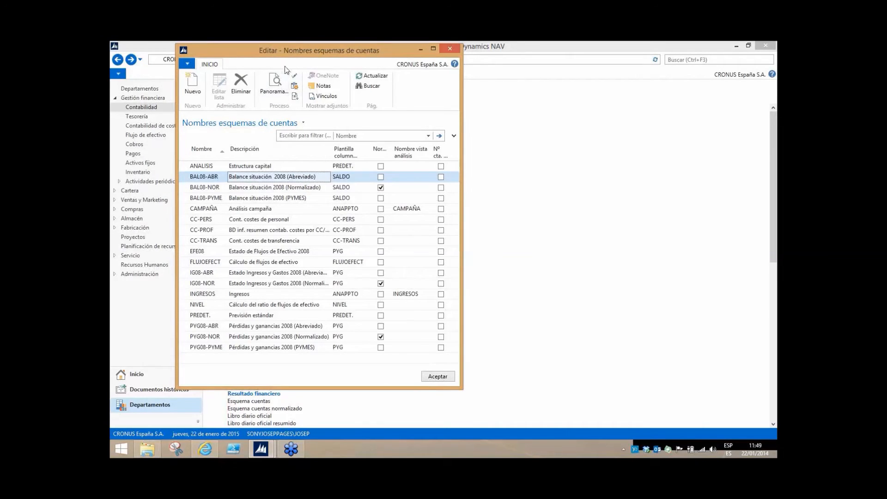
left_click(294, 83)
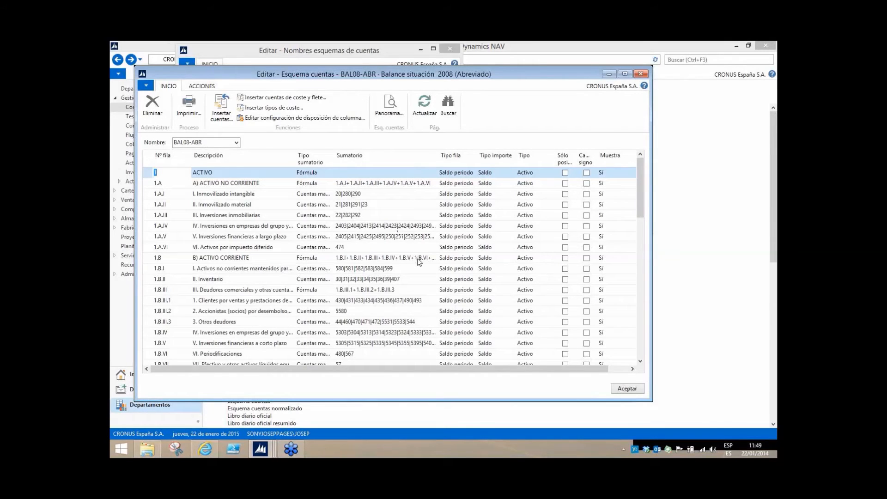
Open the column layout setup and examine the entry type, amount type and formula of the ANAPPTO template's columns, closing it when done.
left_click(302, 119)
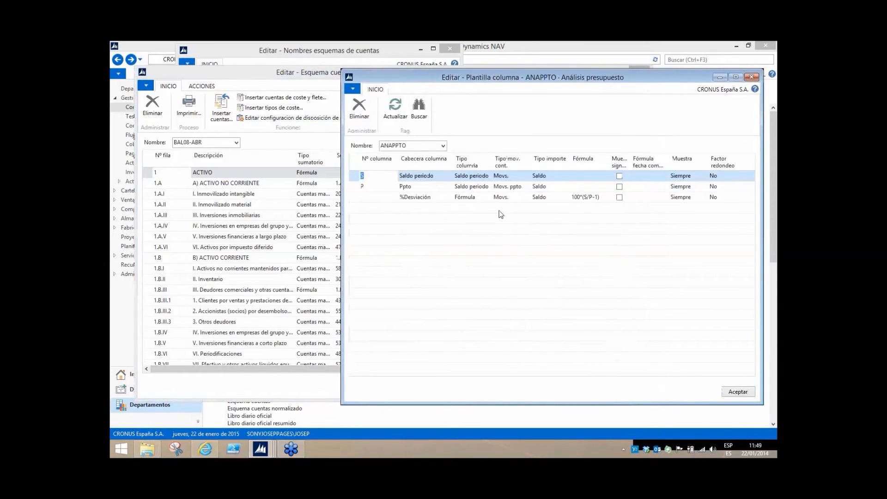
left_click(505, 189)
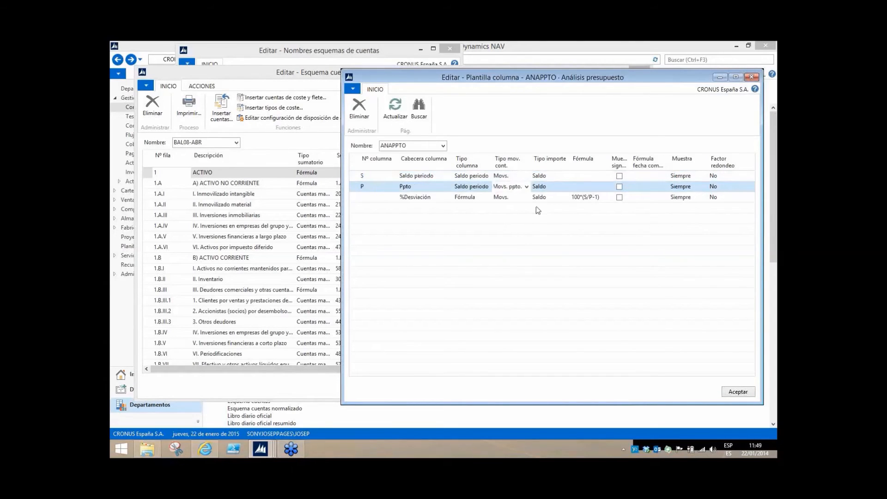
left_click(526, 198)
left_click(564, 183)
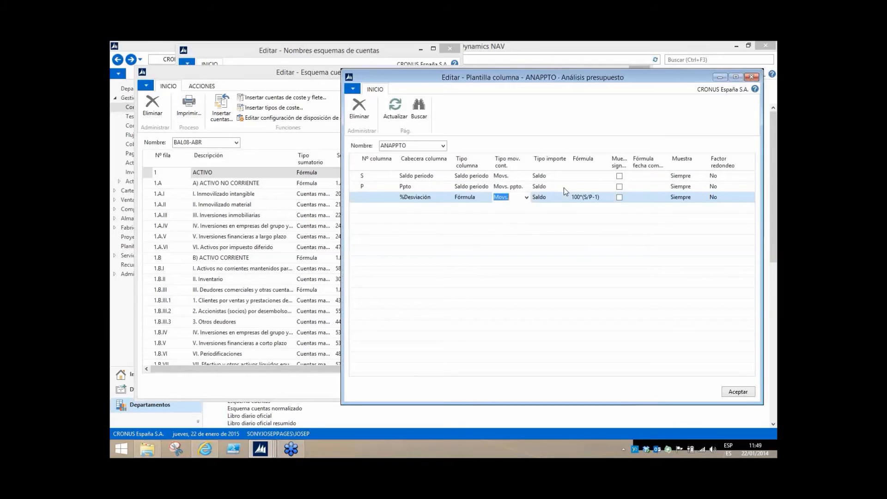
left_click(561, 175)
left_click(556, 187)
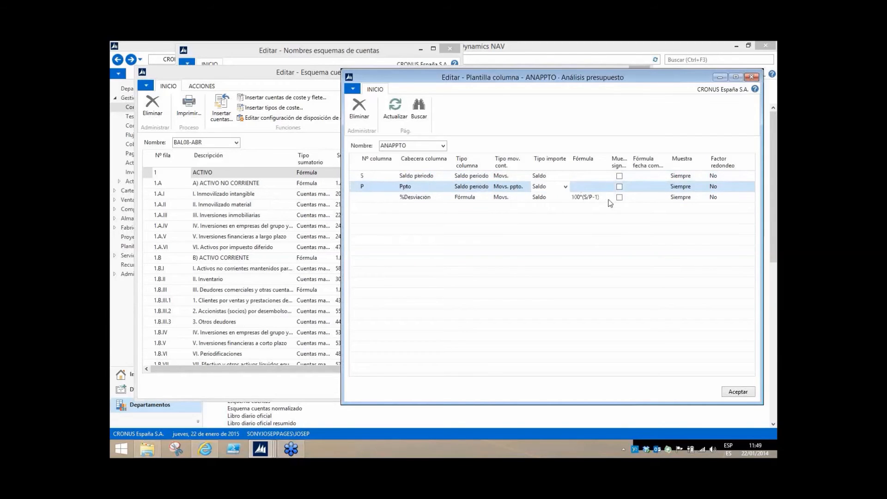
left_click(474, 196)
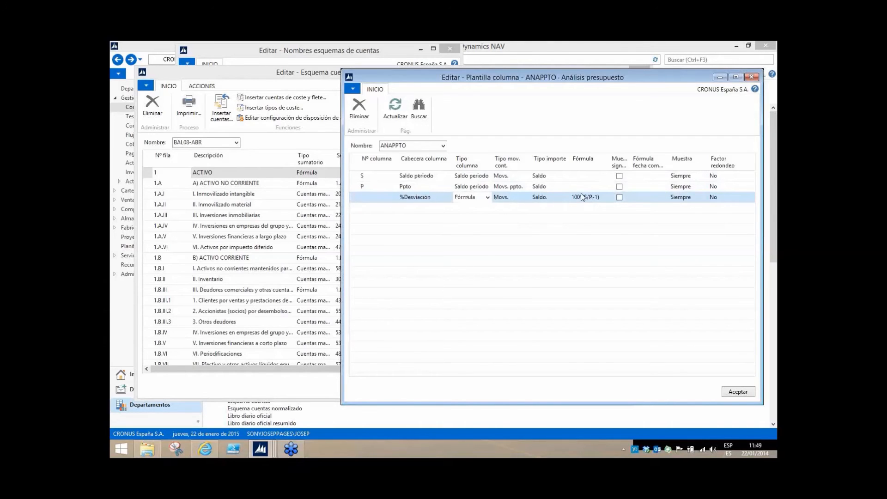
key("Escape")
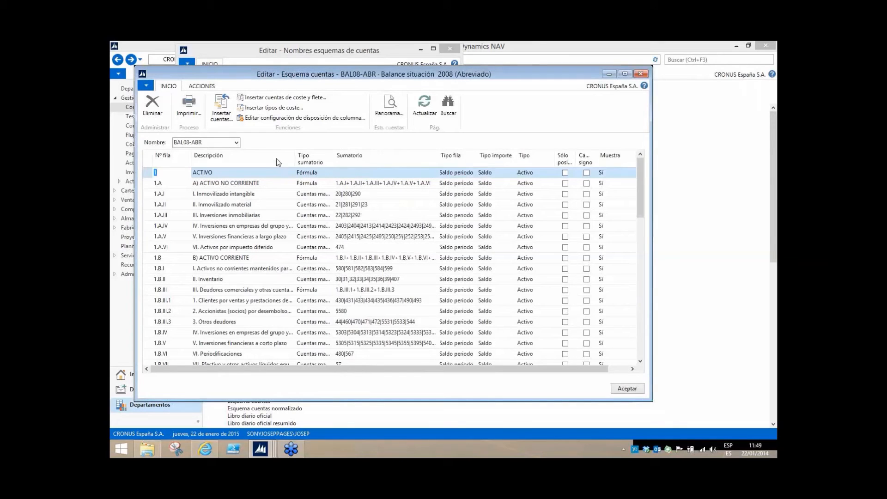
Open the overview of the BAL08-ABR schedule, with column template ANAPPTO and Ver por set to Año.
left_click(390, 106)
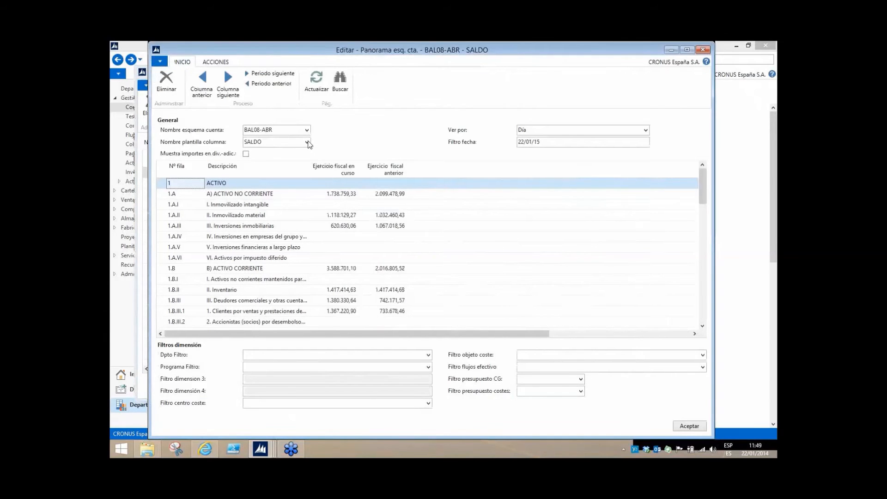
left_click(307, 143)
left_click(247, 178)
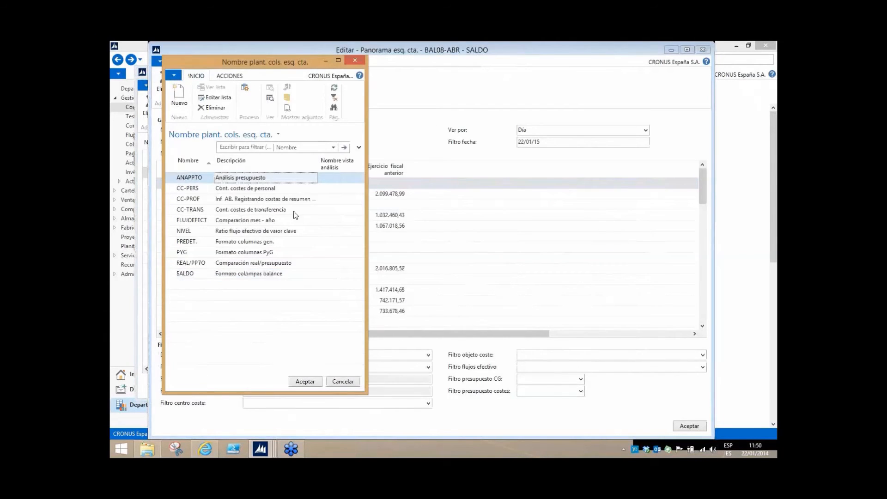
left_click(306, 382)
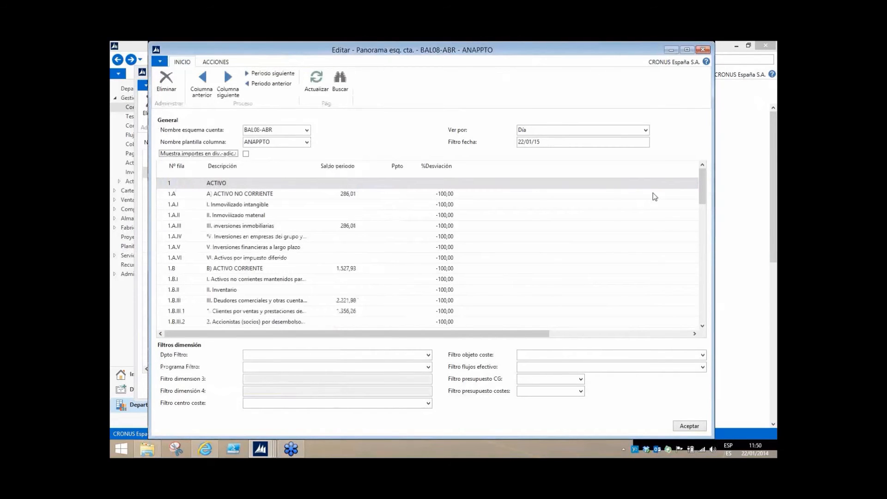
left_click(646, 130)
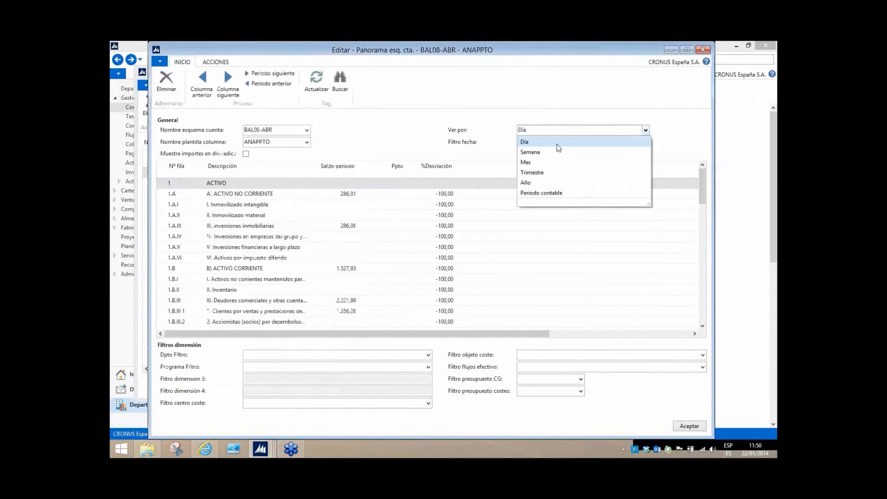
left_click(524, 182)
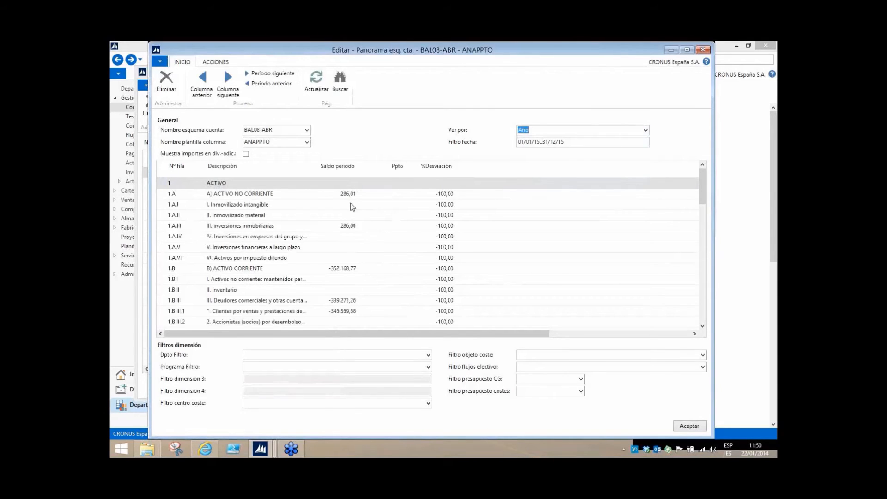
Examine the period balance, budget and deviation columns across the asset, equity and liability rows of the overview.
left_click(252, 258)
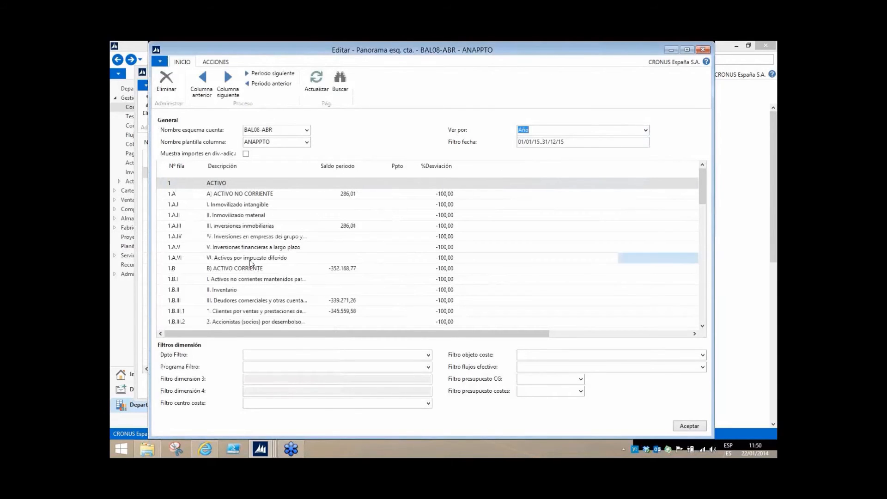
scroll(300, 253, "down", 6)
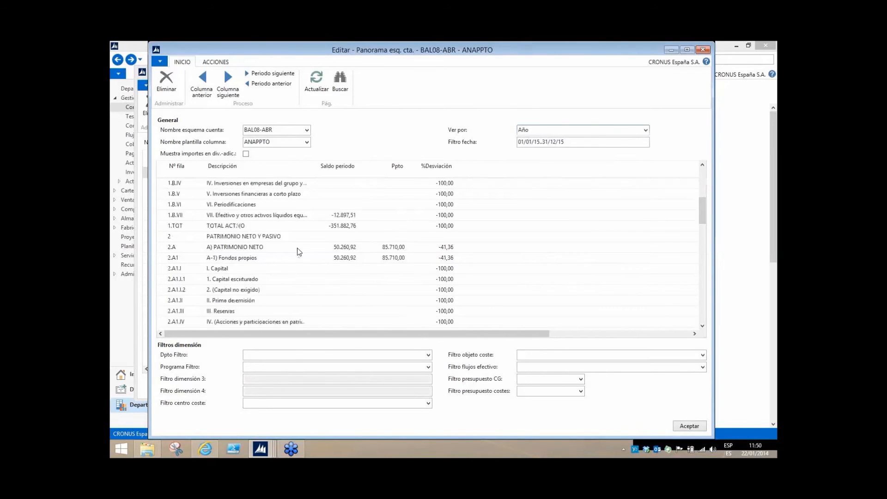
scroll(303, 251, "up", 6)
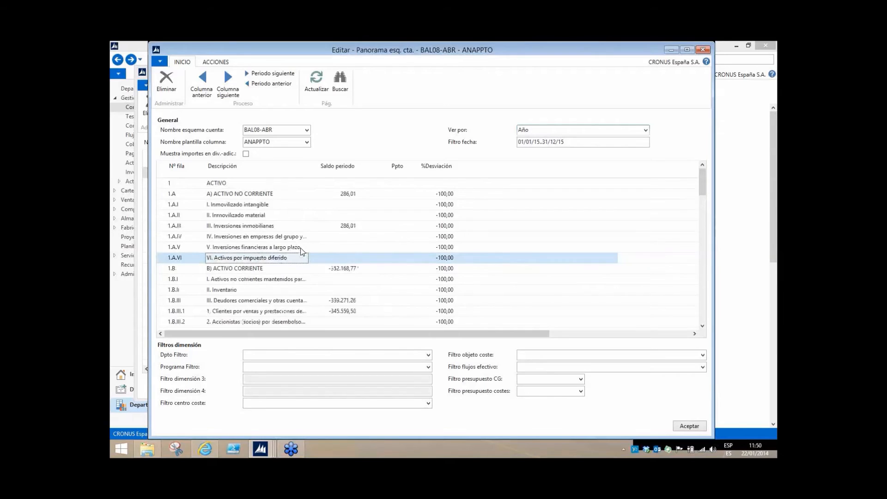
scroll(301, 251, "down", 3)
scroll(301, 252, "down", 1)
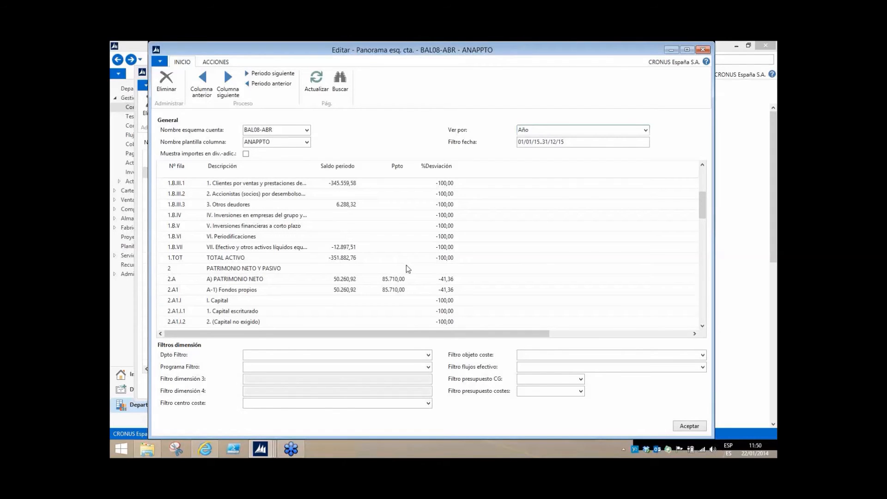
scroll(406, 269, "down", 1)
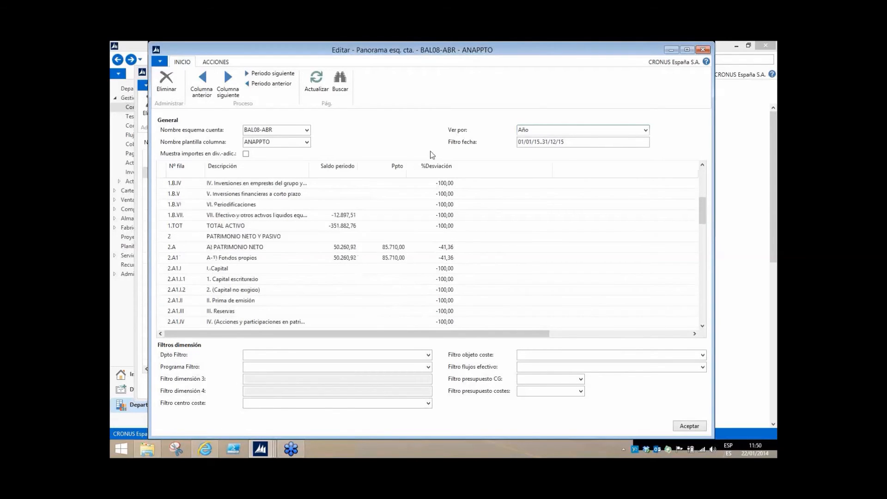
scroll(438, 260, "down", 5)
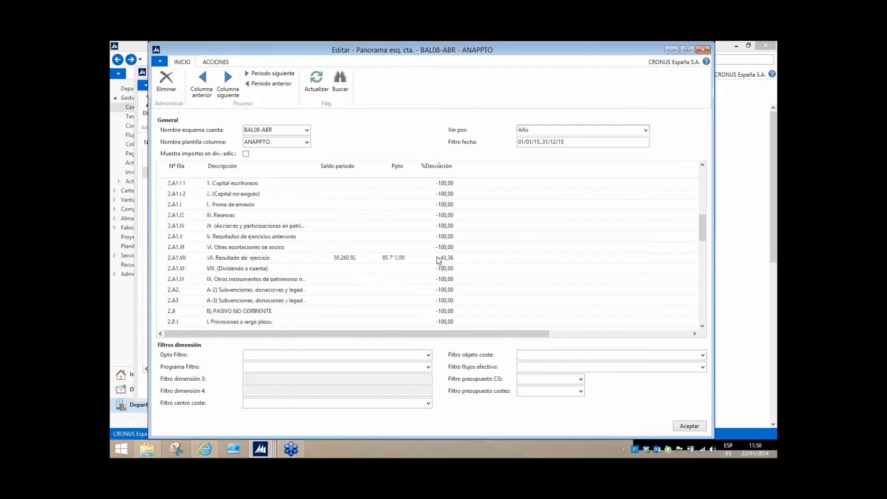
scroll(438, 260, "up", 4)
left_click(438, 260)
scroll(438, 260, "up", 7)
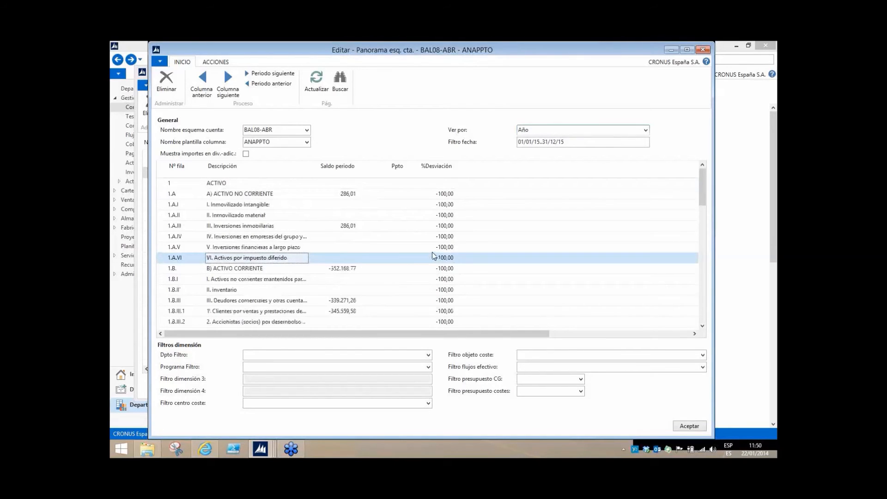
Set the Dpto Filtro dimension filter to CCIAL and review the filtered asset and equity rows.
left_click(347, 355)
left_click(342, 366)
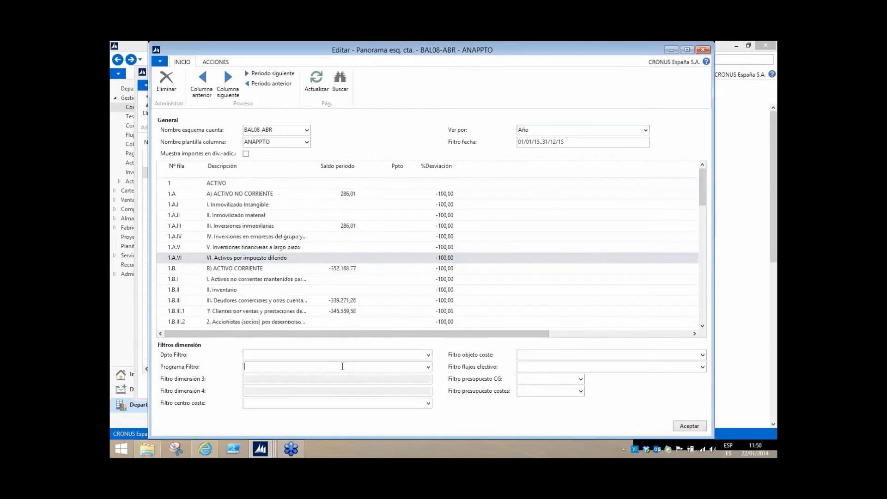
left_click(429, 355)
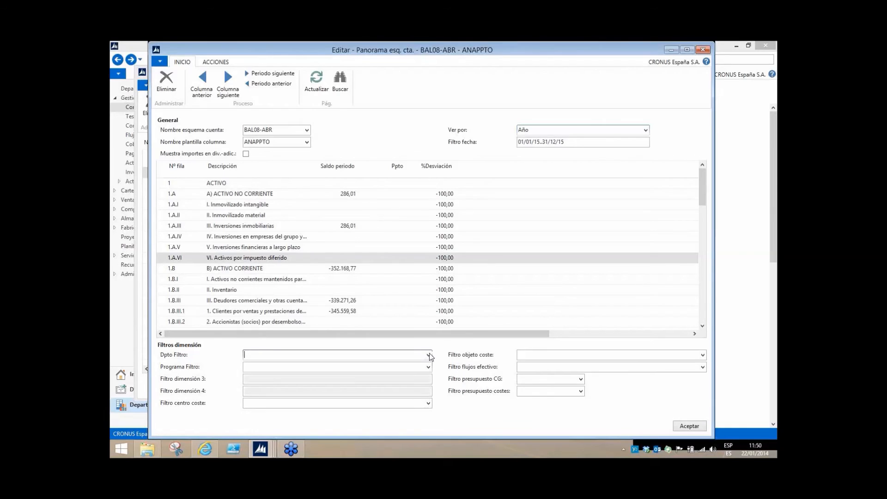
left_click(429, 354)
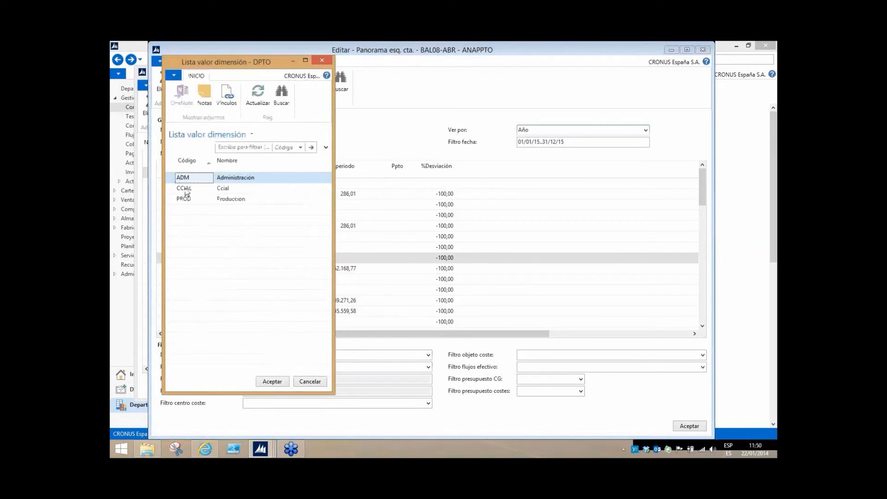
left_click(188, 191)
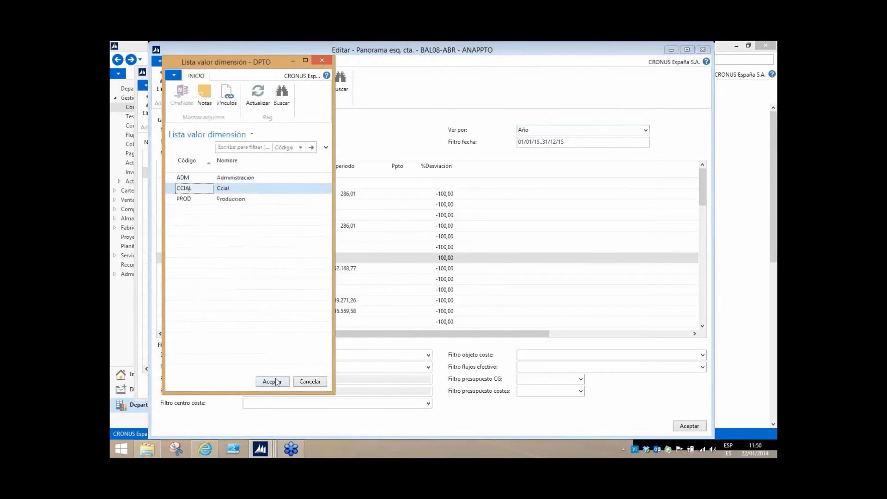
left_click(272, 381)
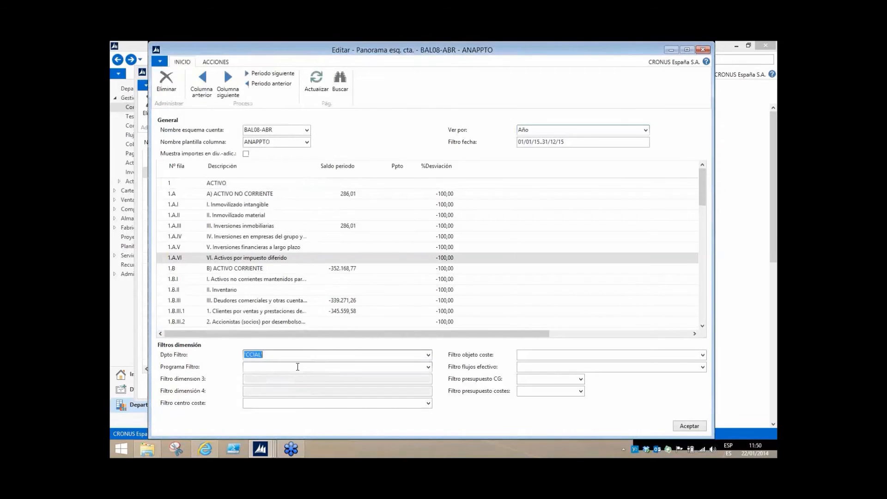
left_click(299, 365)
scroll(378, 272, "down", 3)
scroll(379, 275, "down", 1)
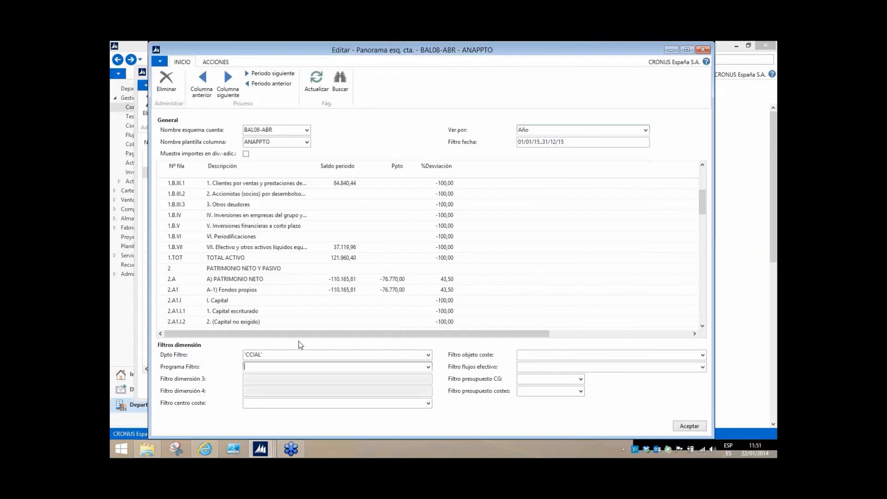
Clear the department filter and close the overview and the account schedule windows.
left_click(287, 355)
left_click_drag(277, 357, 231, 360)
key("BackSpace")
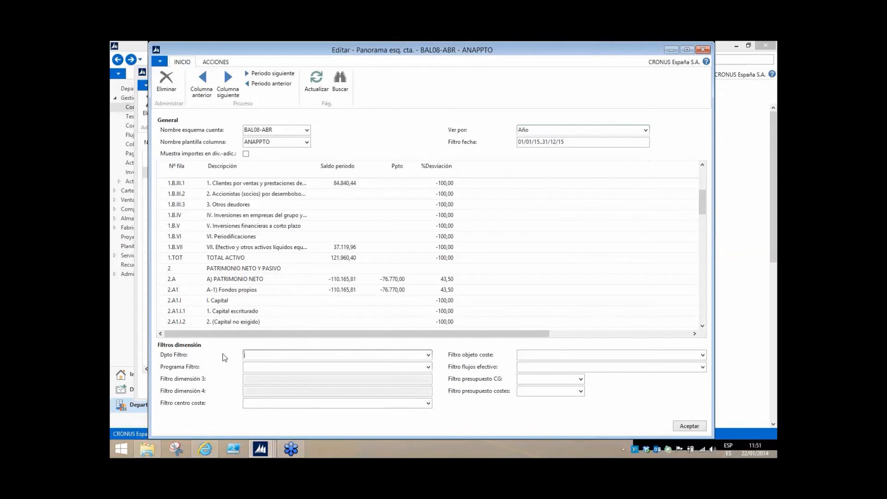
key("Tab")
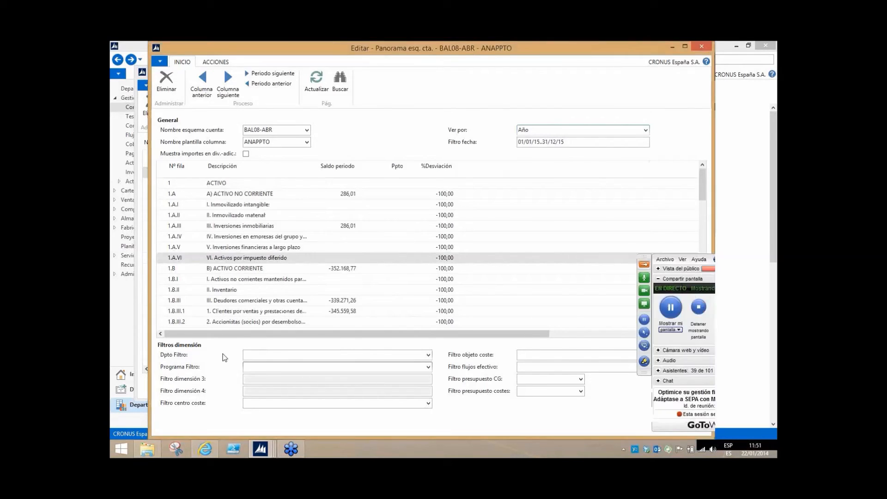
key("Escape")
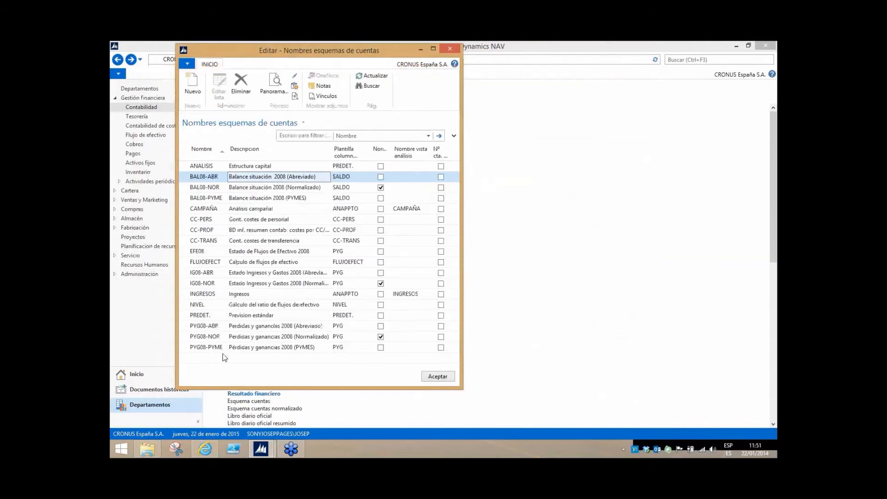
key("Escape")
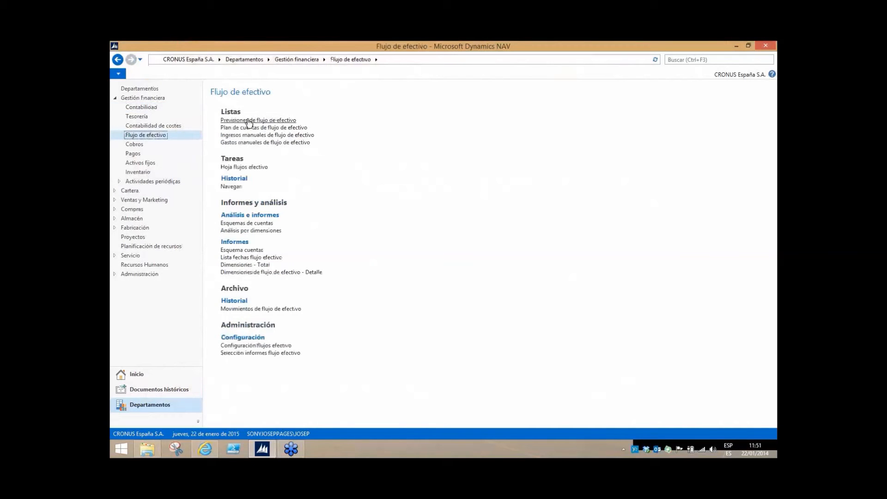
View the Previsiones de flujo de efectivo list from the Flujo de efectivo page and go back to open Plan de cuentas de flujo de efectivo.
left_click(249, 122)
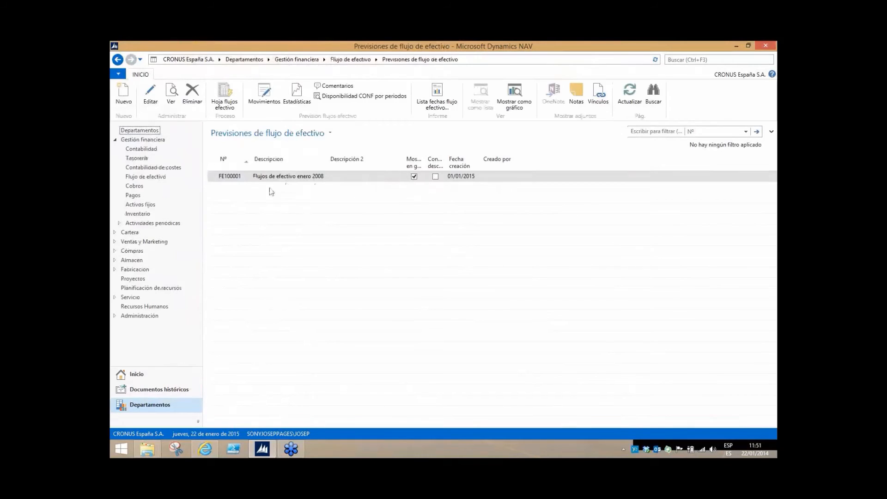
left_click(118, 59)
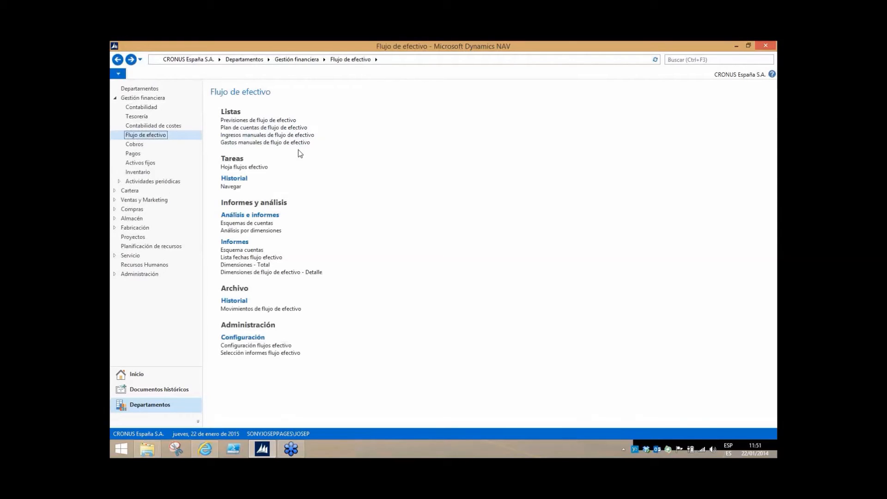
left_click(284, 129)
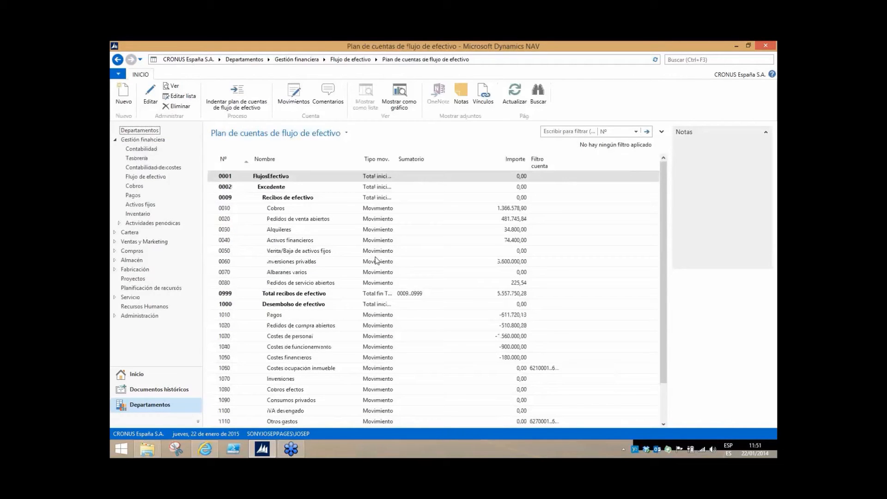
Examine the receipt and disbursement accounts and their amounts throughout the Plan de cuentas de flujo de efectivo.
scroll(376, 260, "down", 2)
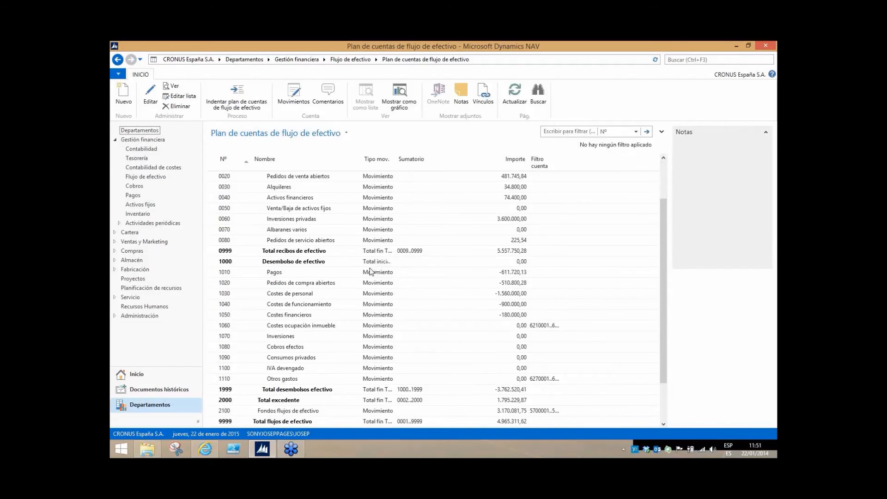
scroll(372, 264, "up", 2)
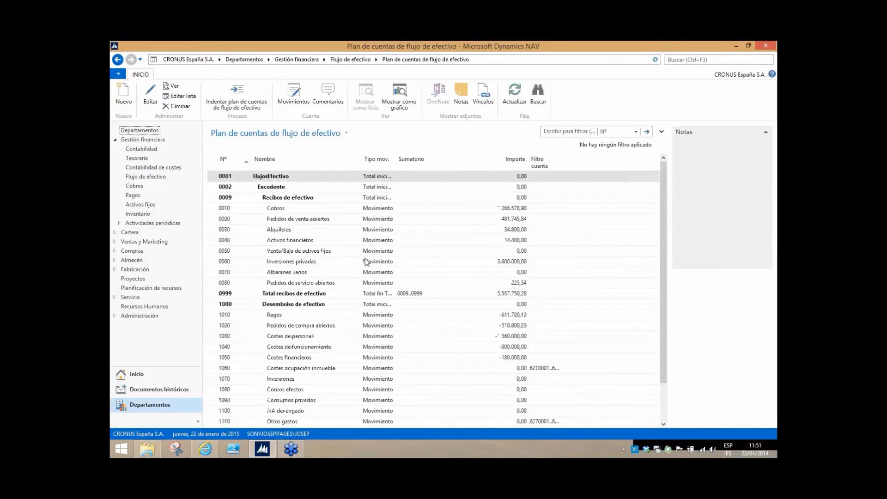
scroll(366, 261, "down", 2)
scroll(363, 260, "up", 2)
scroll(343, 250, "down", 2)
scroll(342, 248, "up", 2)
scroll(339, 248, "down", 2)
scroll(339, 248, "up", 2)
Open the card of cash flow account 0010 Cobros, enlarge it and view the available Tipo procedencia mov. options.
left_click(302, 210)
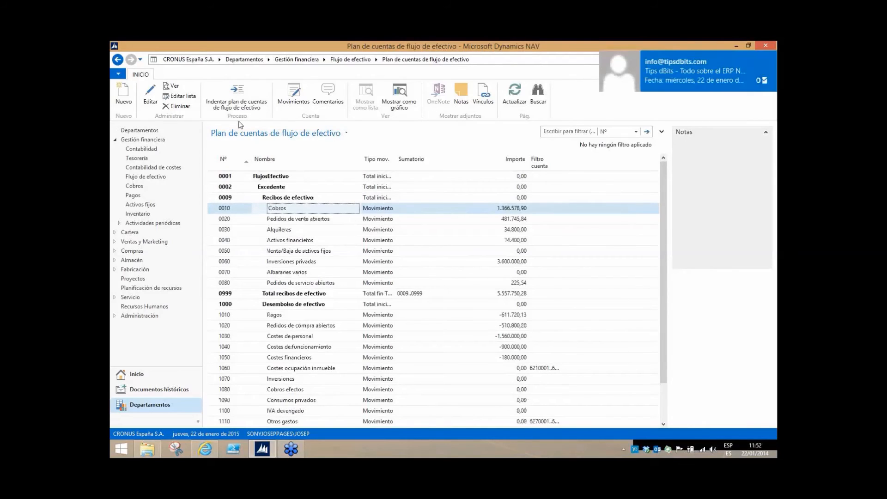
left_click(151, 97)
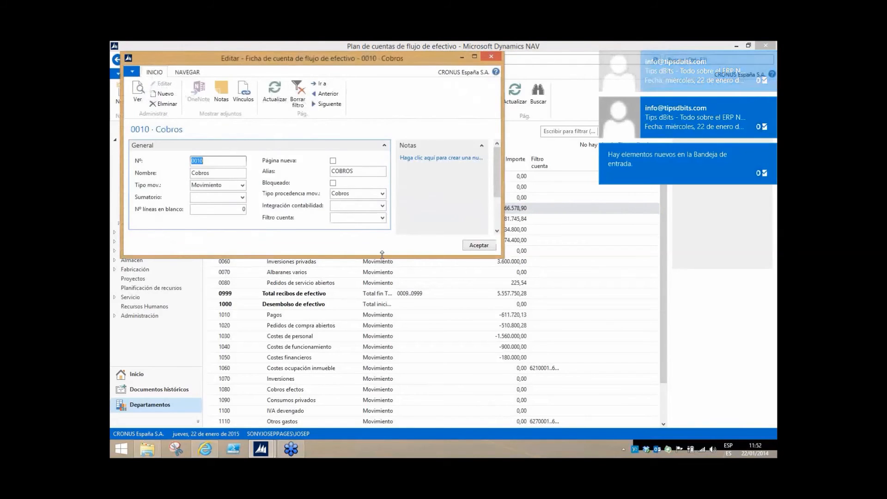
left_click_drag(381, 254, 382, 356)
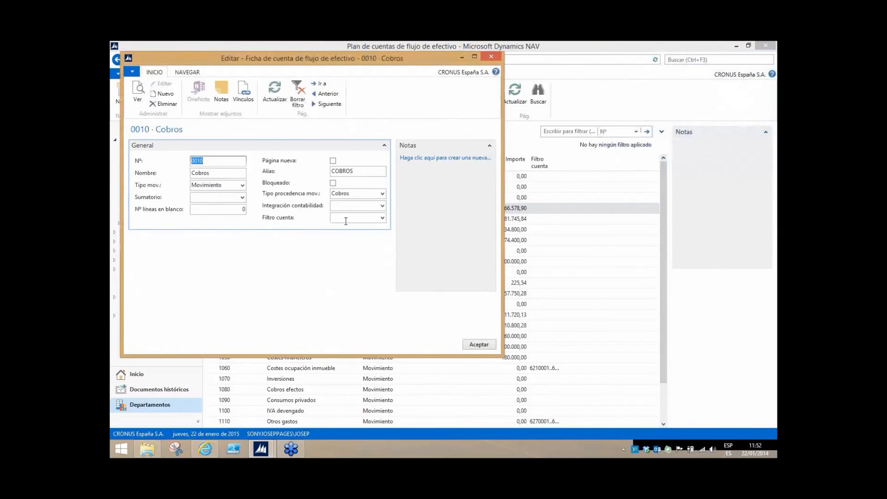
left_click(362, 195)
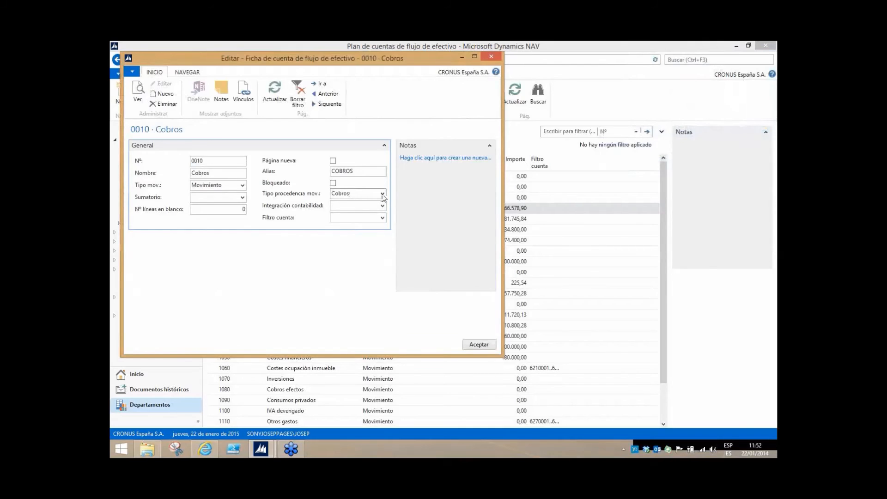
left_click(382, 194)
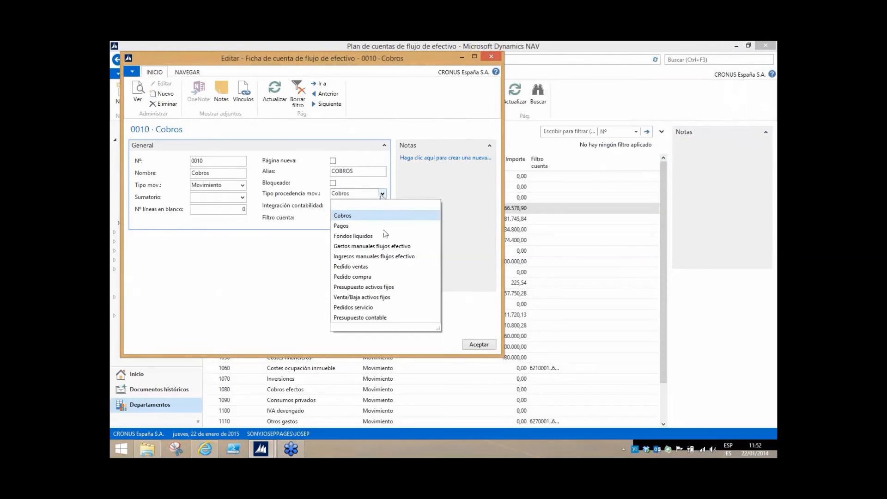
Review the Integración contabilidad options and the Filtro cuenta field of the Cobros account, and close its card.
left_click(376, 209)
left_click(382, 207)
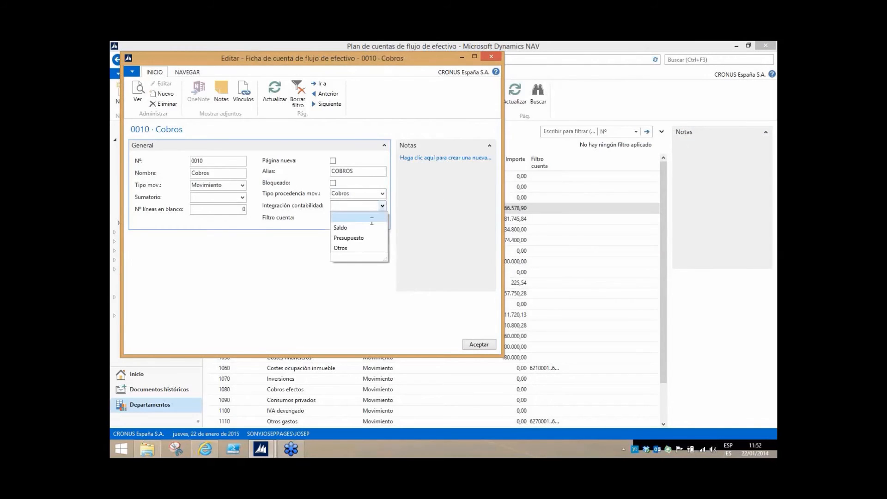
left_click(356, 217)
left_click(359, 219)
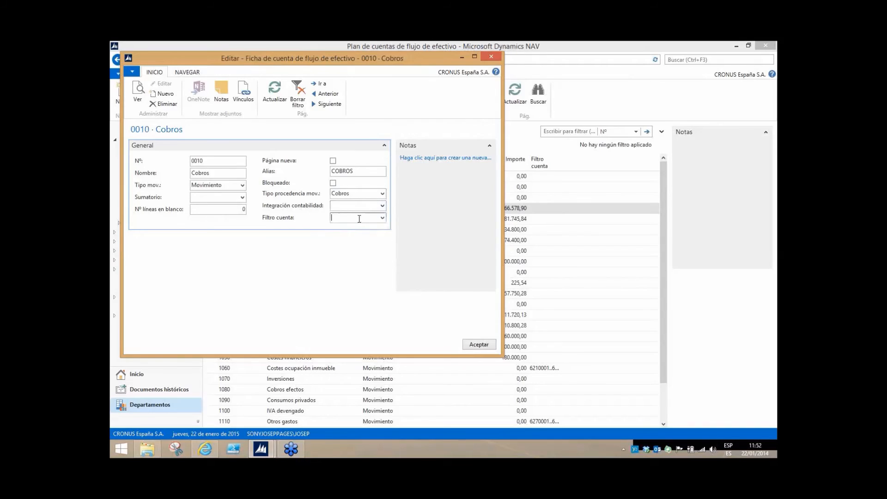
left_click(383, 207)
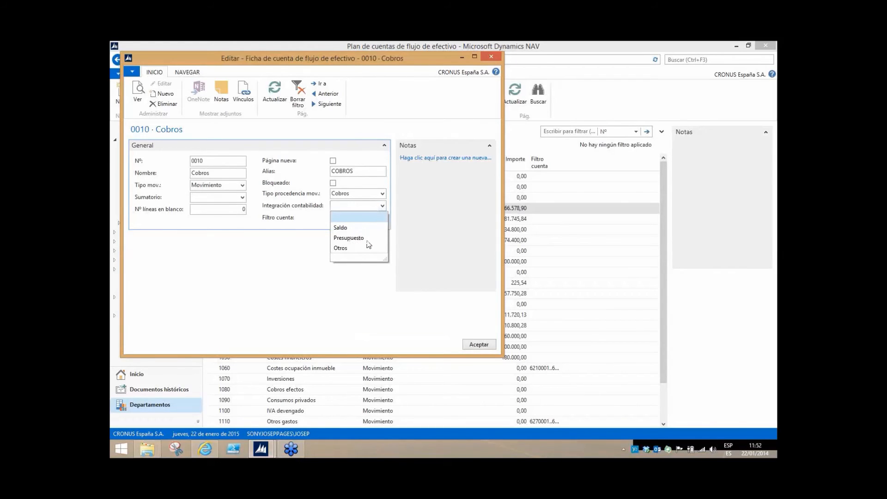
key("Escape")
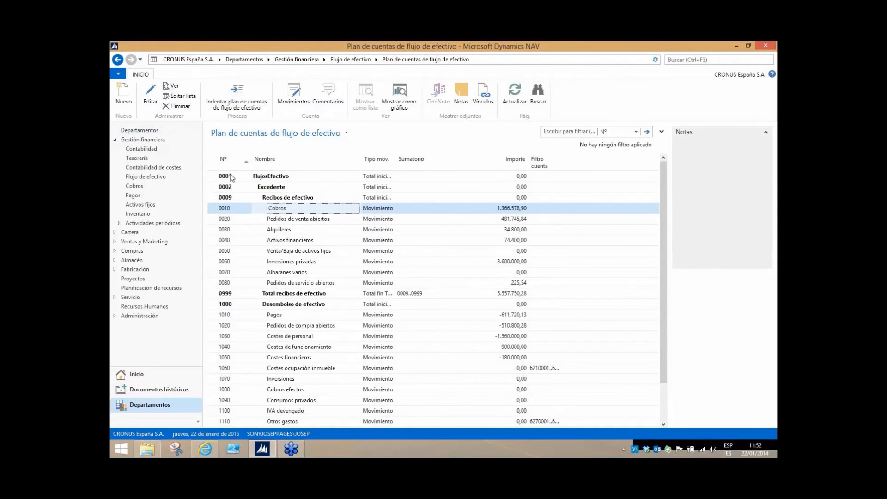
Preview the Lista fechas flujo efectivo report for forecast FE100001 with Desde fecha 01/01/2015, and close the preview.
left_click(138, 176)
left_click(240, 122)
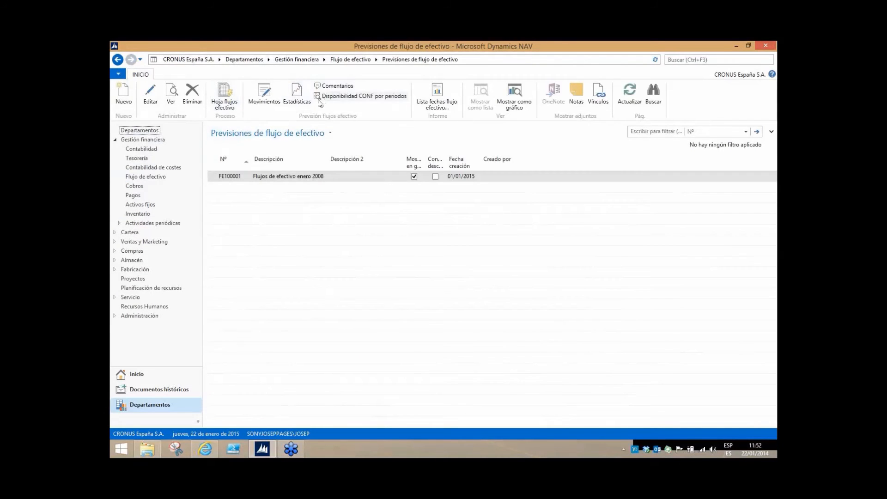
left_click(438, 97)
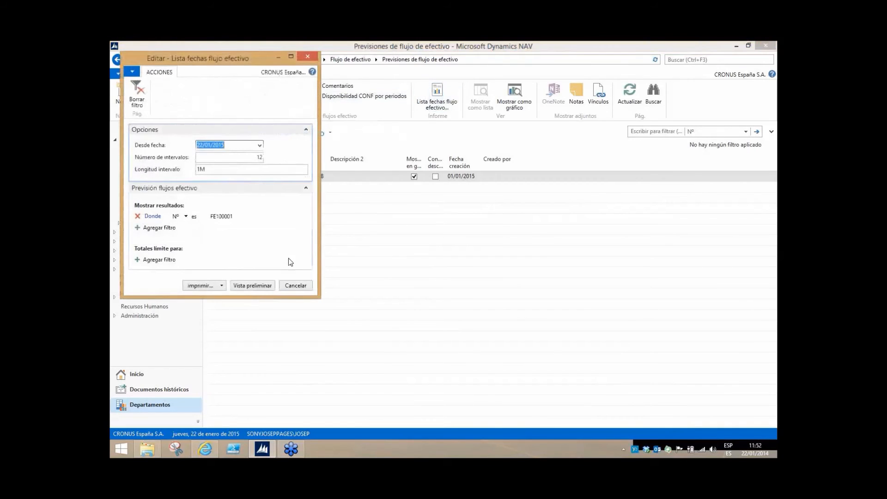
type("0101")
key("Tab")
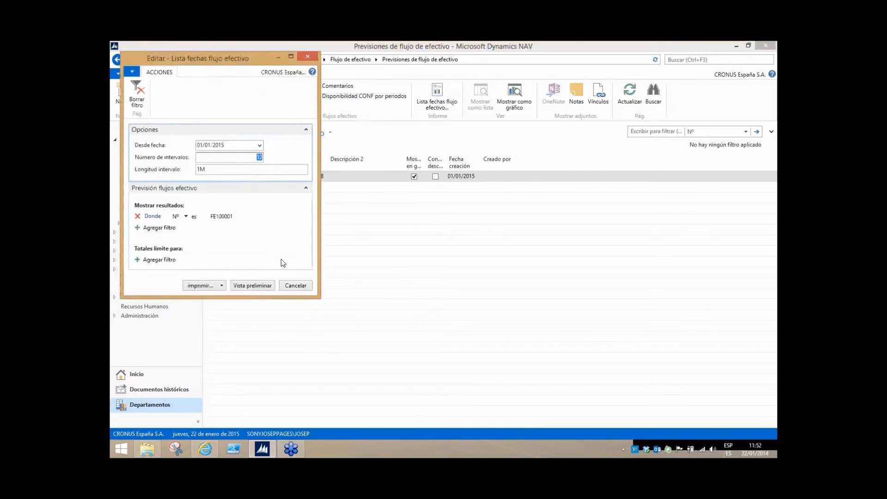
left_click(248, 286)
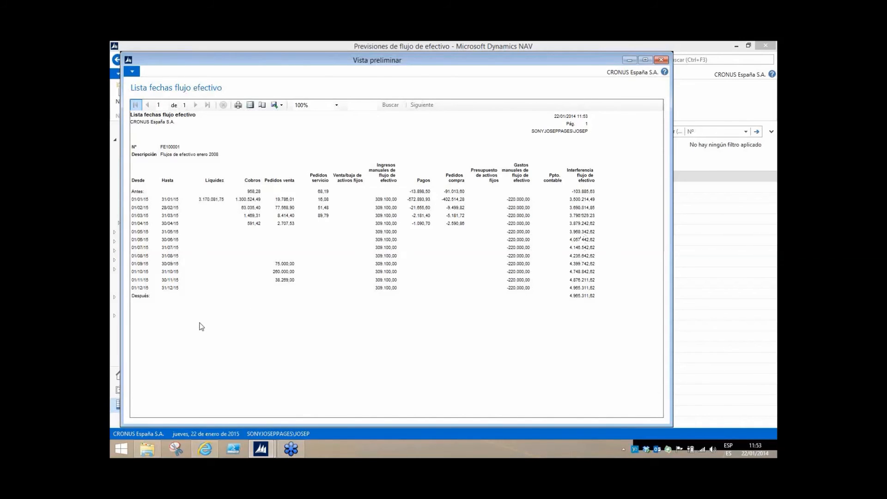
key("Escape")
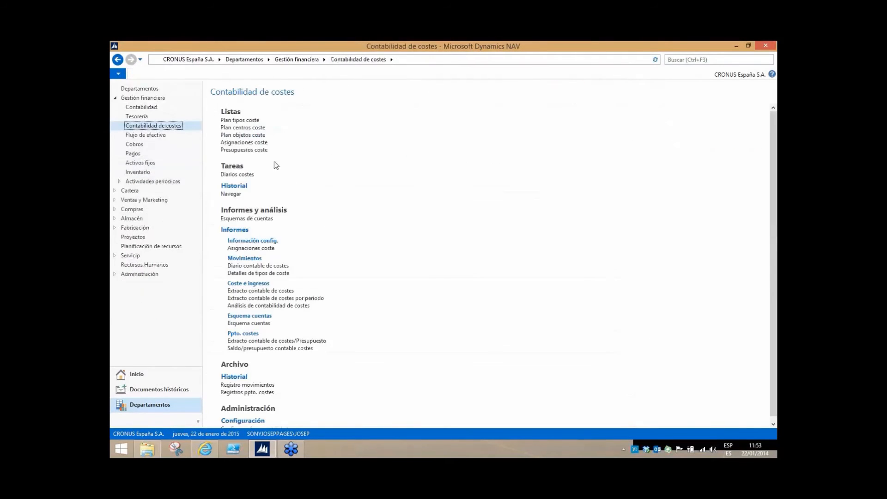
Look through the Plan tipos coste list of Contabilidad de costes and return to the department page.
left_click(241, 120)
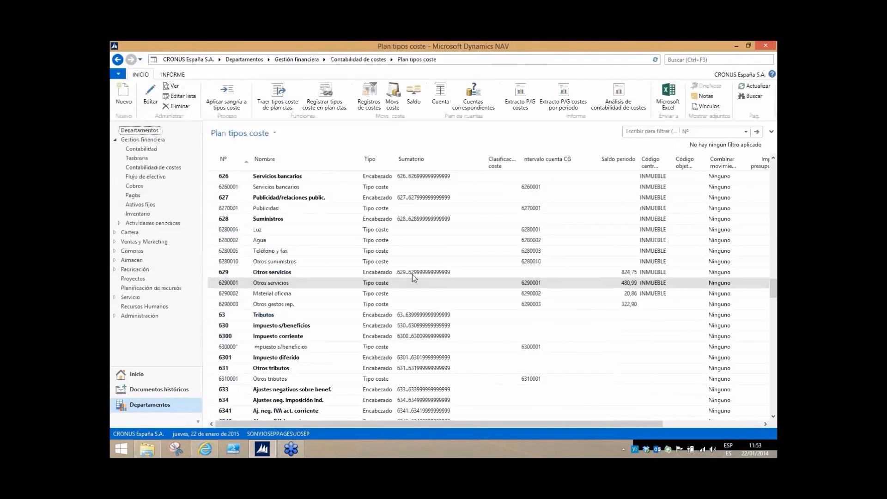
scroll(412, 277, "down", 4)
scroll(412, 275, "up", 4)
left_click(117, 60)
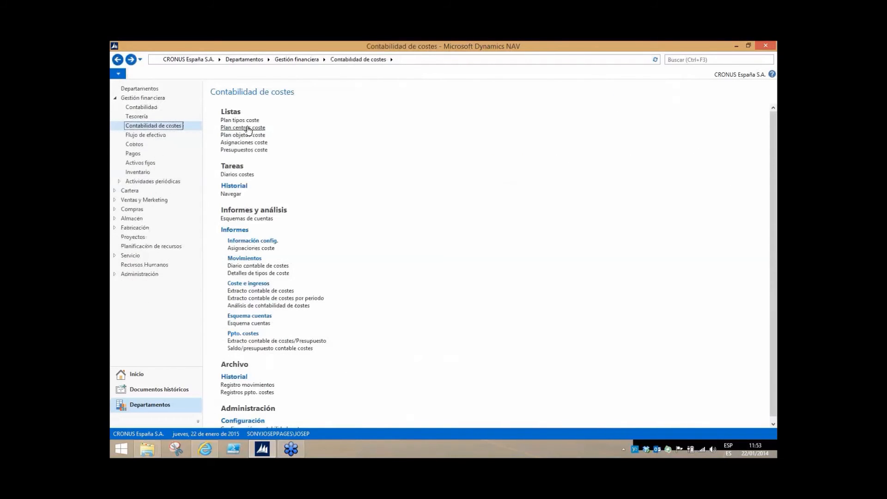
View the Plan centros coste and Plan objetos coste lists, returning to the Contabilidad de costes page.
left_click(248, 128)
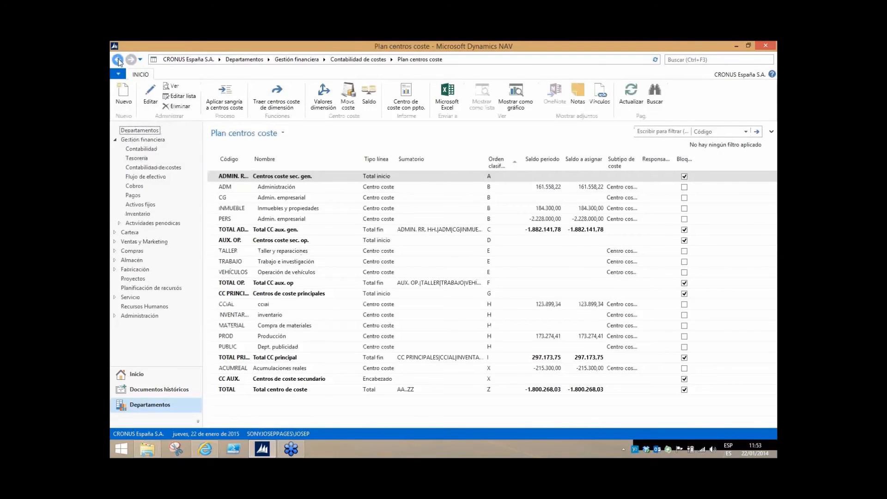
left_click(118, 60)
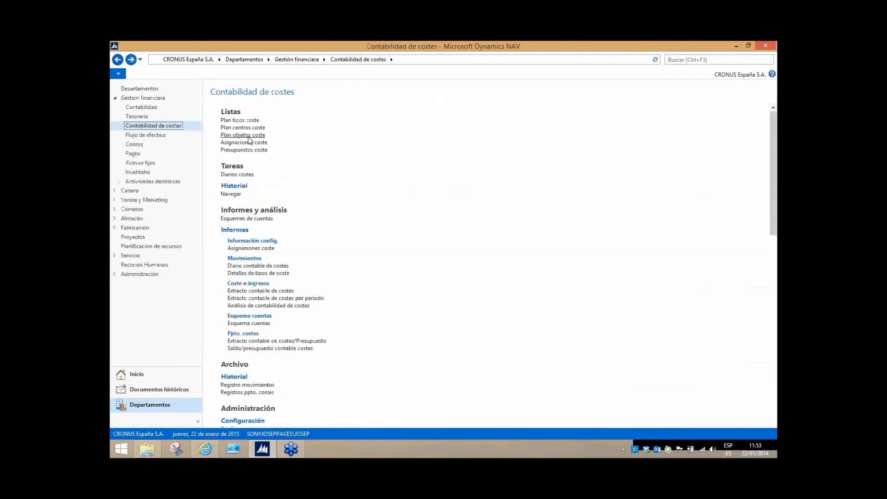
left_click(245, 135)
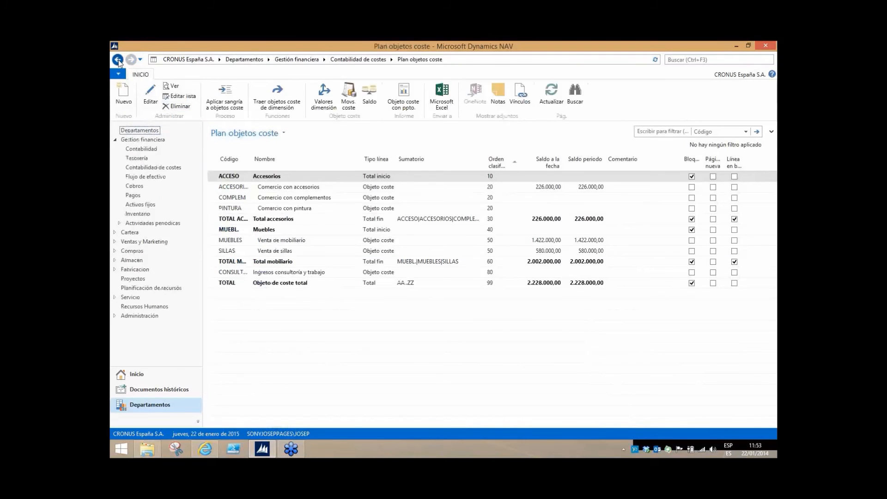
left_click(117, 60)
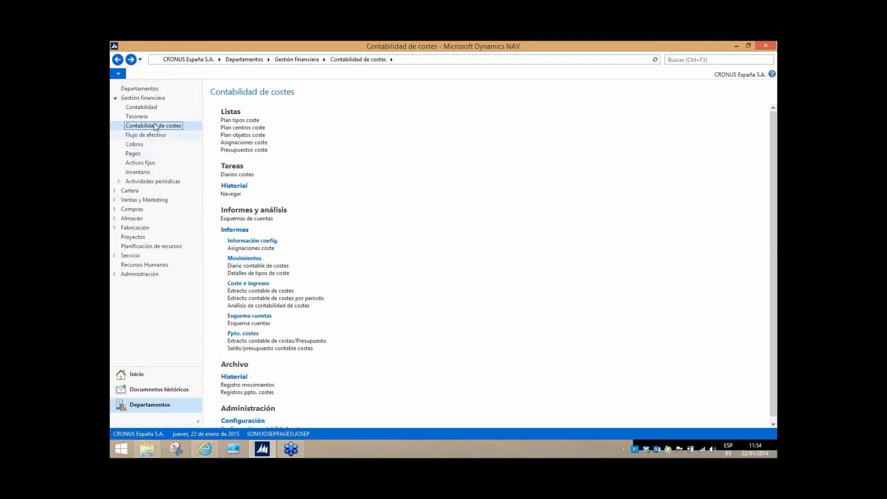
View the Gestión financiera overview and the Tesorería page, and go to the Activos fijos page.
left_click(144, 97)
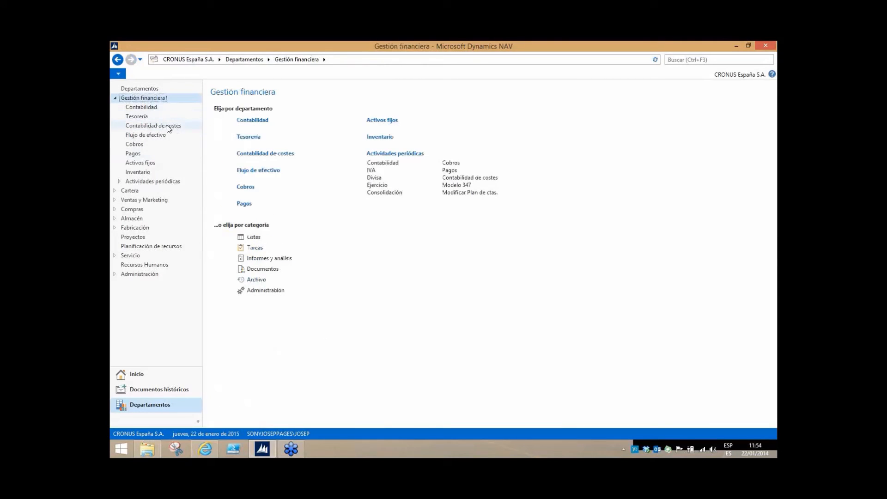
left_click(143, 117)
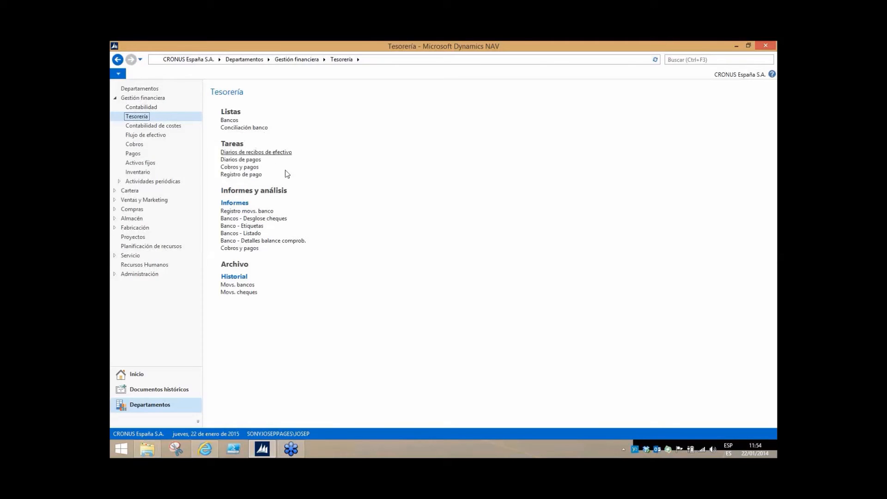
left_click(152, 163)
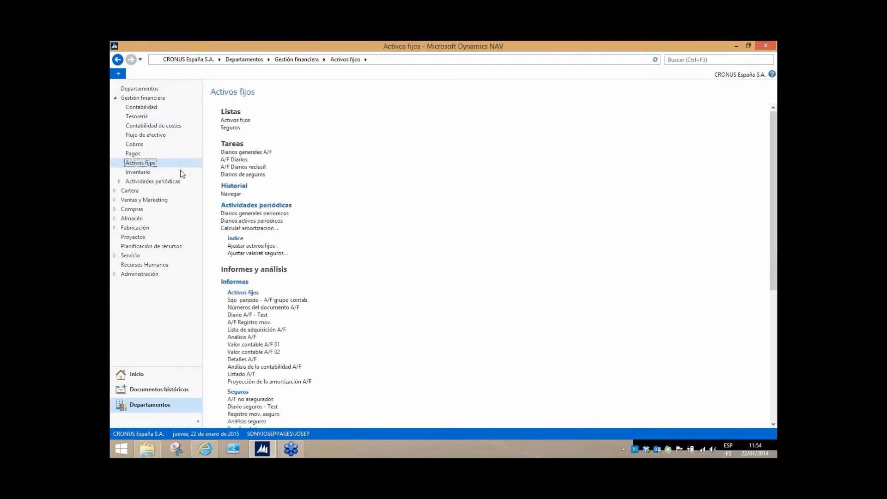
Open the Mercedes 300 card from the Activos fijos list, review its depreciation book line and close it.
left_click(240, 121)
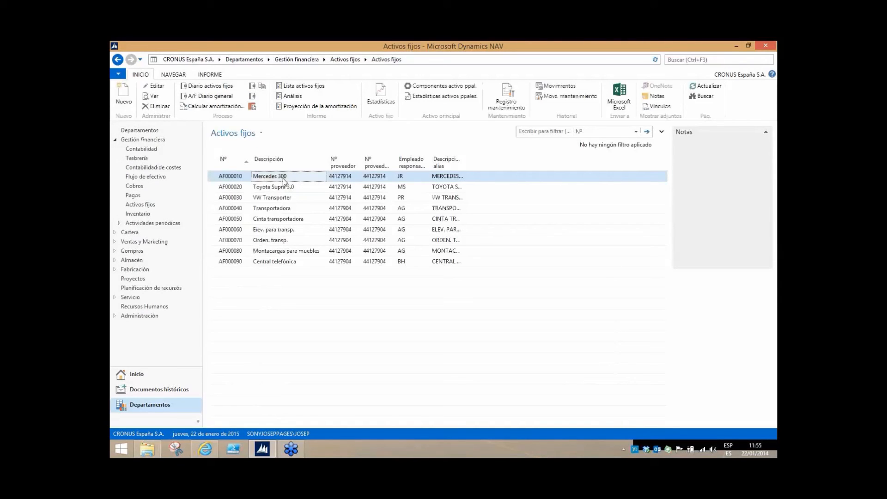
double_click(283, 178)
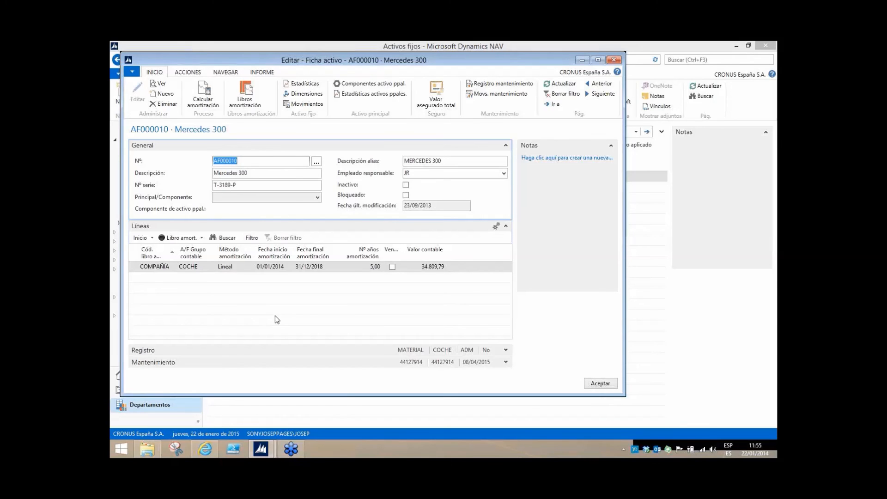
key("Escape")
View the Inventario and Cartera pages and go to the Ventas page of Ventas y Marketing.
left_click(135, 213)
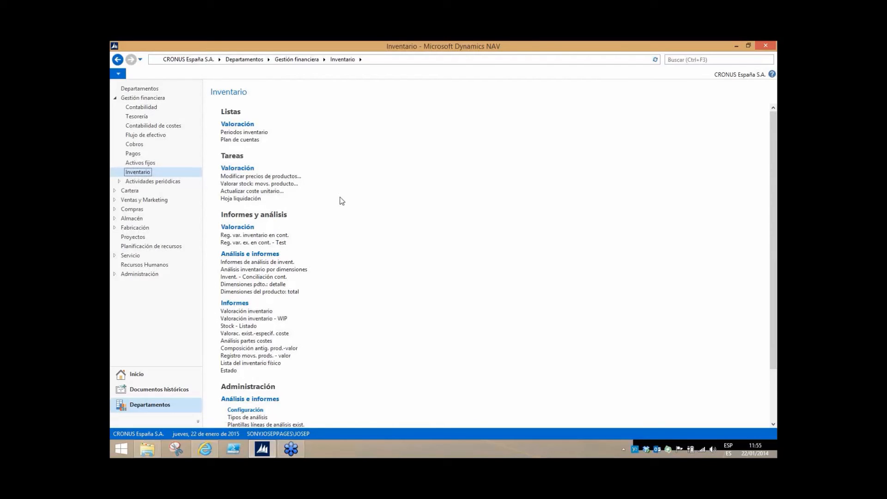
left_click(131, 192)
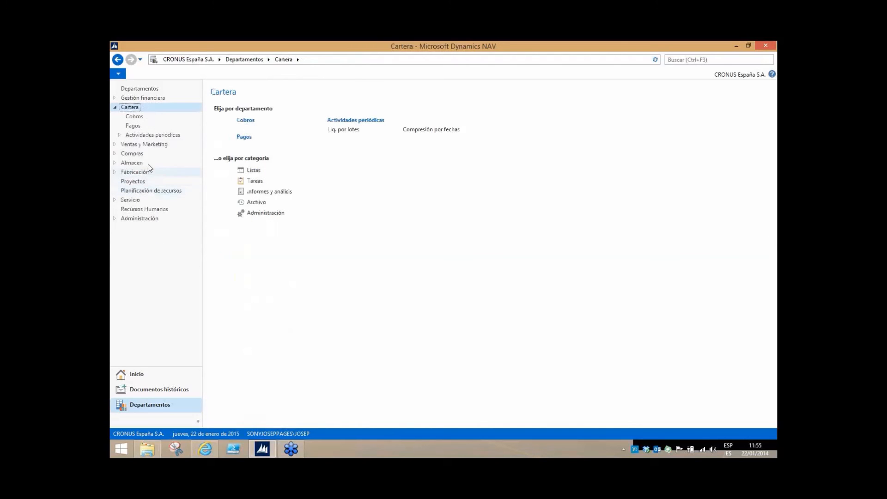
left_click(134, 145)
left_click(134, 126)
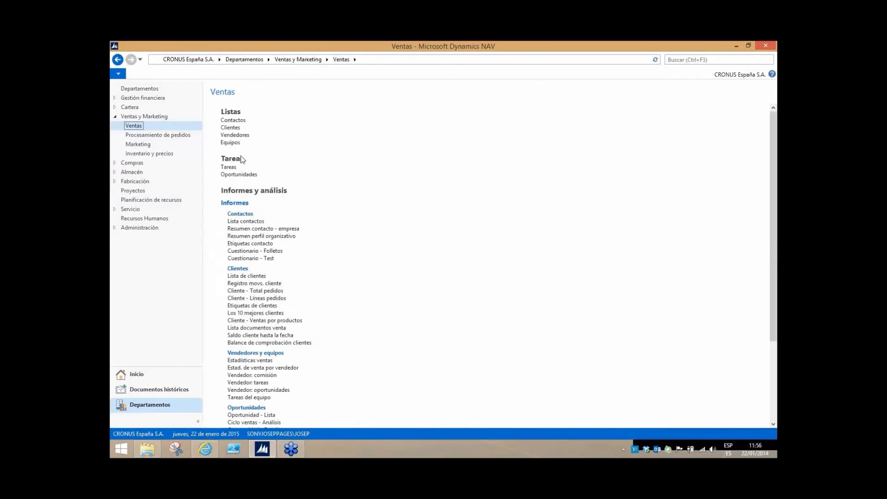
Open the card of customer GDE Distribución S.A. from the Clientes list and review its Facturación and Pagos settings.
left_click(229, 128)
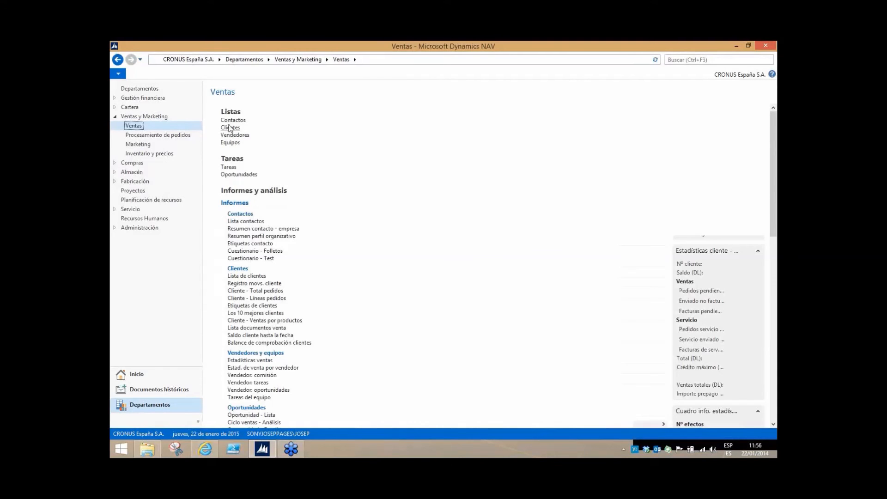
left_click(296, 243)
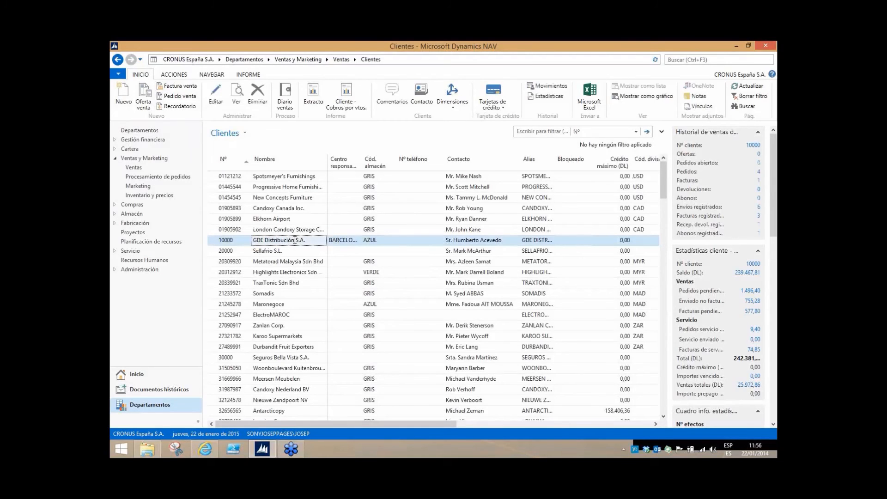
double_click(295, 240)
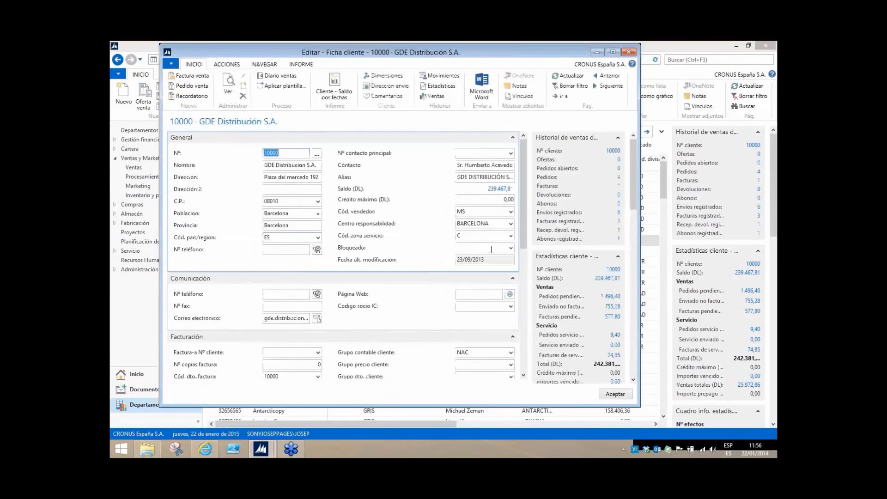
left_click_drag(522, 215, 523, 266)
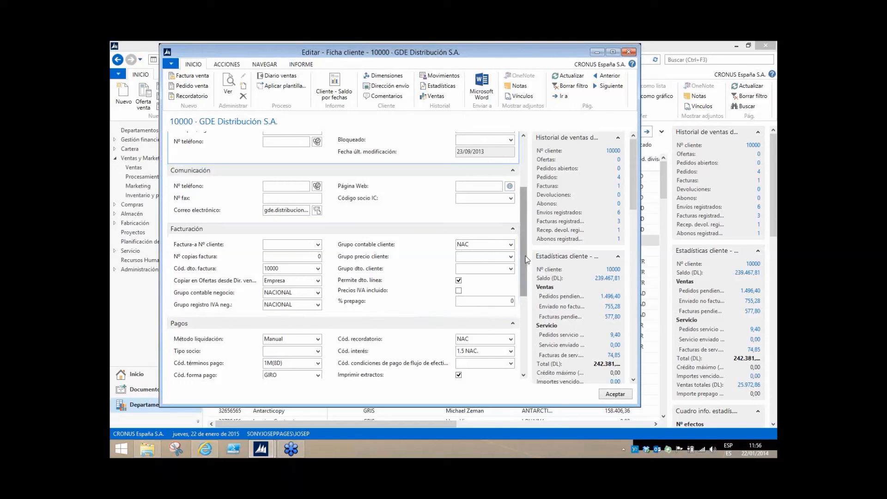
left_click_drag(527, 258, 528, 305)
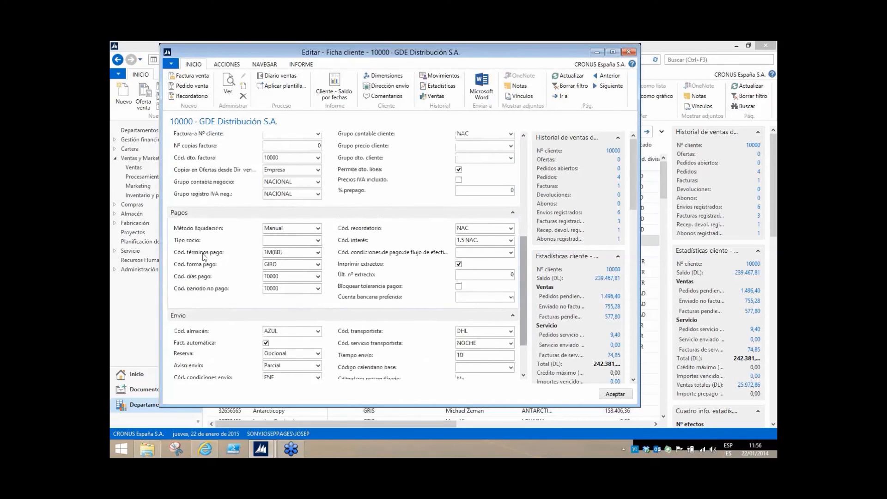
Check the customer's Tipo socio options and review the IBAN and Código SWIFT fields on the customer's Antwerp bank card.
left_click(318, 240)
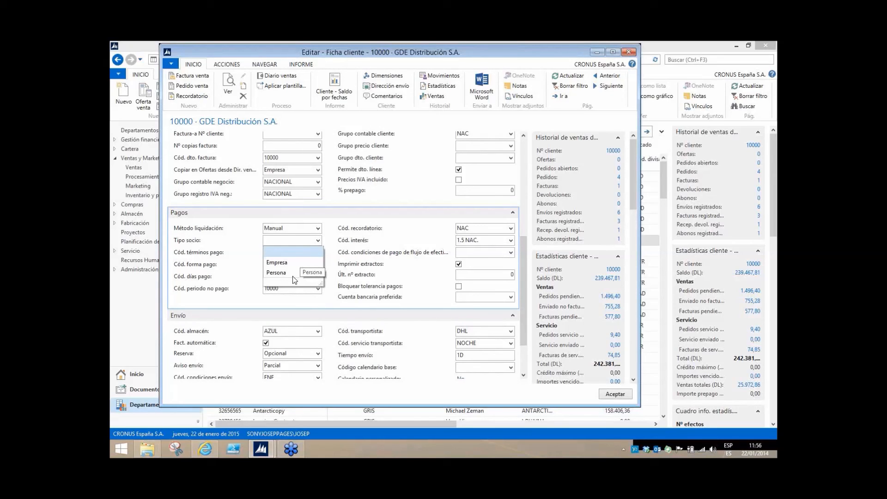
key("Escape")
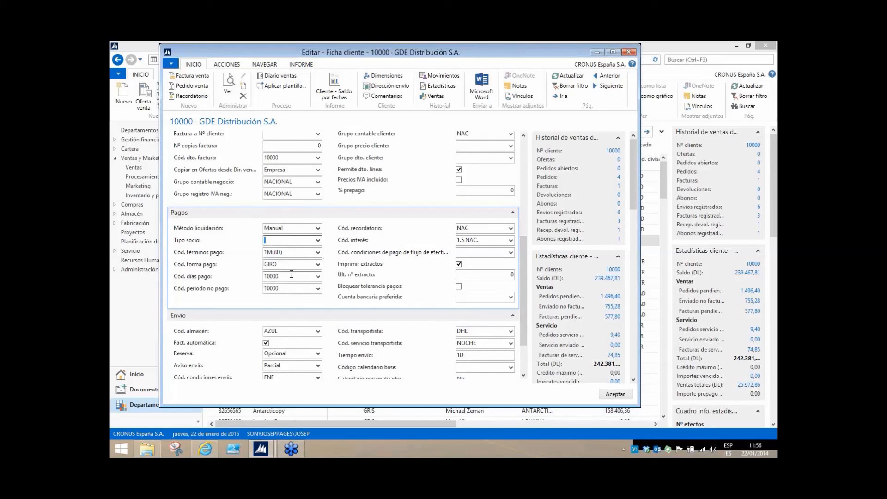
left_click(260, 66)
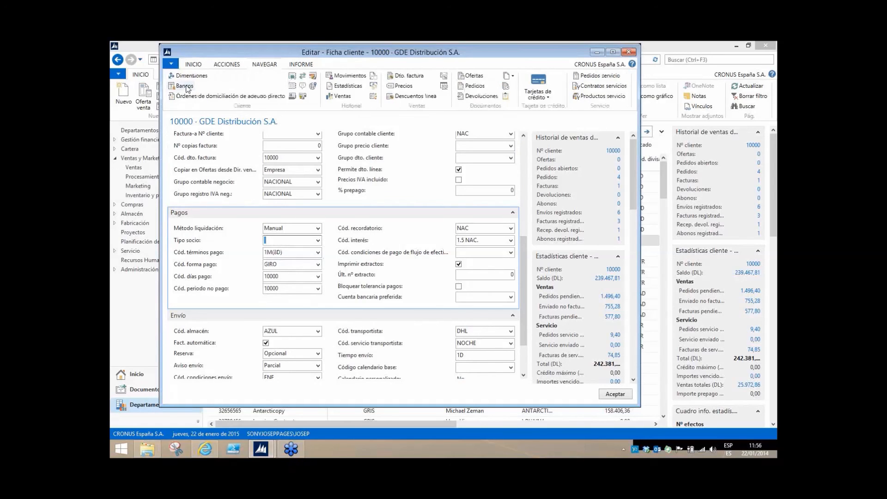
left_click(185, 87)
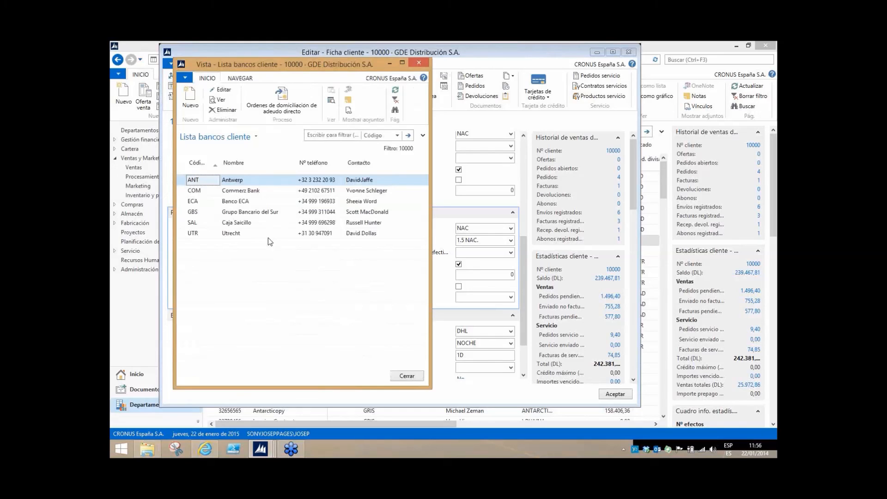
left_click(220, 90)
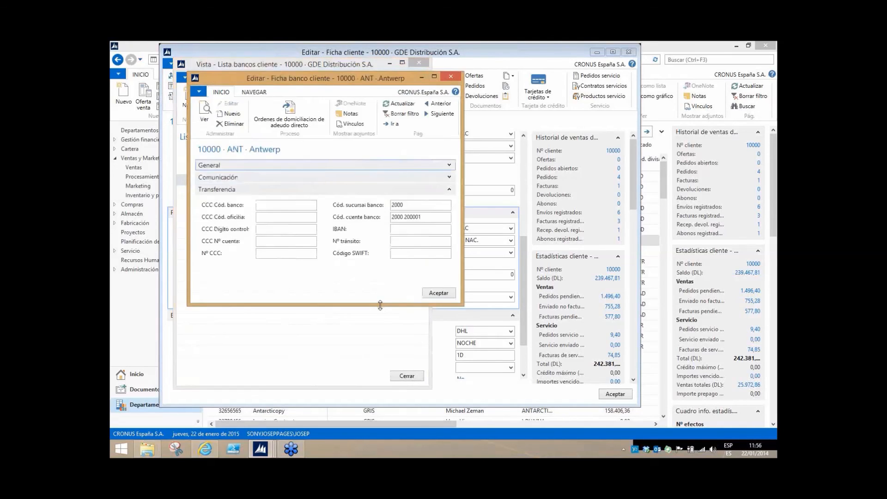
left_click_drag(380, 305, 393, 340)
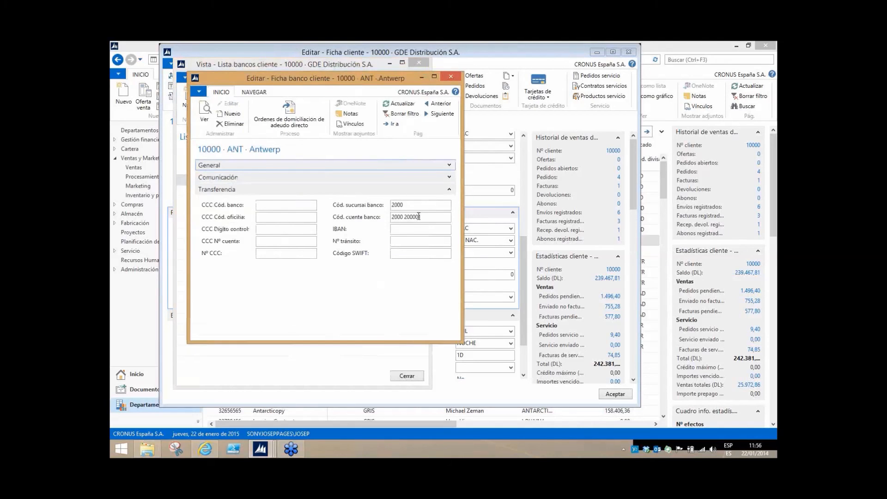
left_click(399, 230)
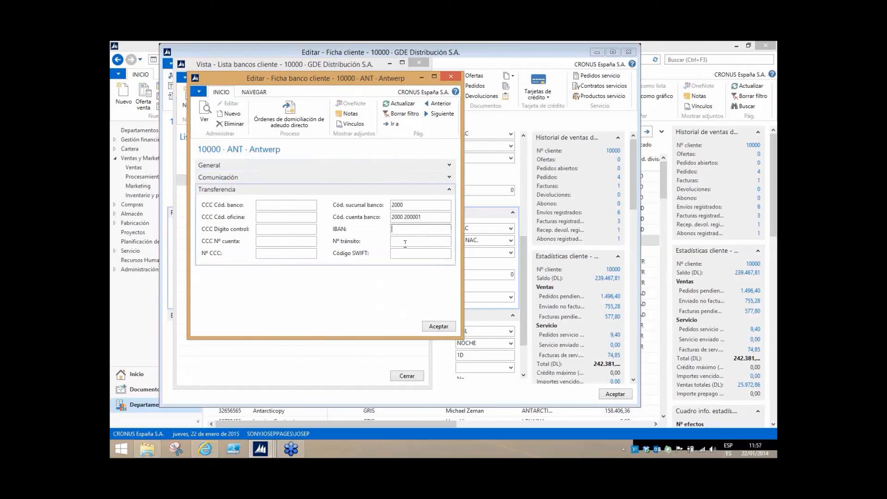
left_click(417, 253)
Start a SEPA direct debit mandate line for the Antwerp bank, check its Tipo de pago options and close the customer's windows.
left_click(287, 116)
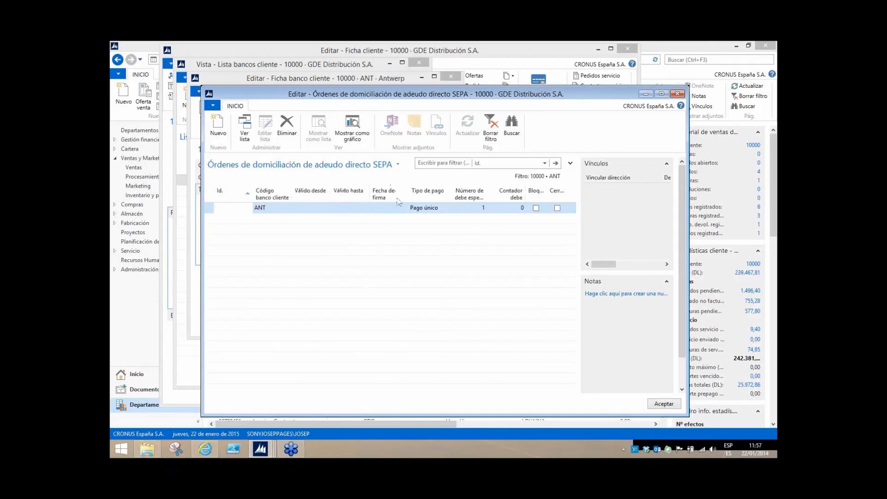
left_click(432, 209)
left_click(443, 209)
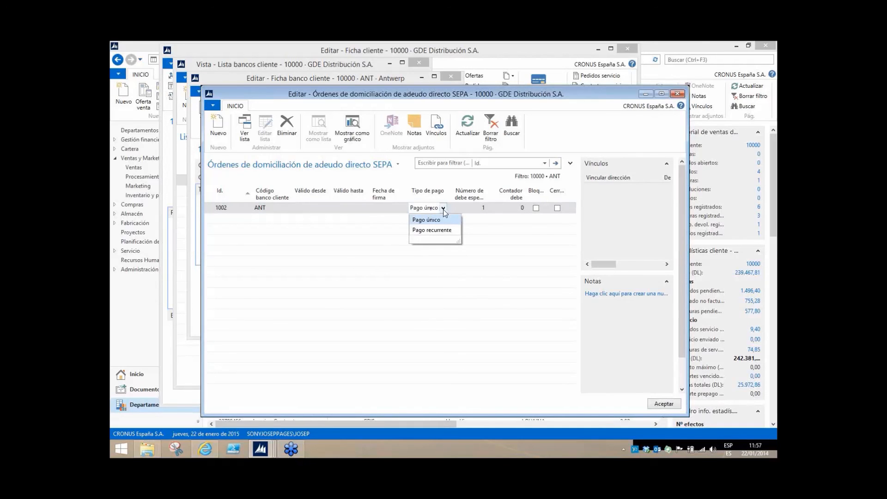
left_click(443, 210)
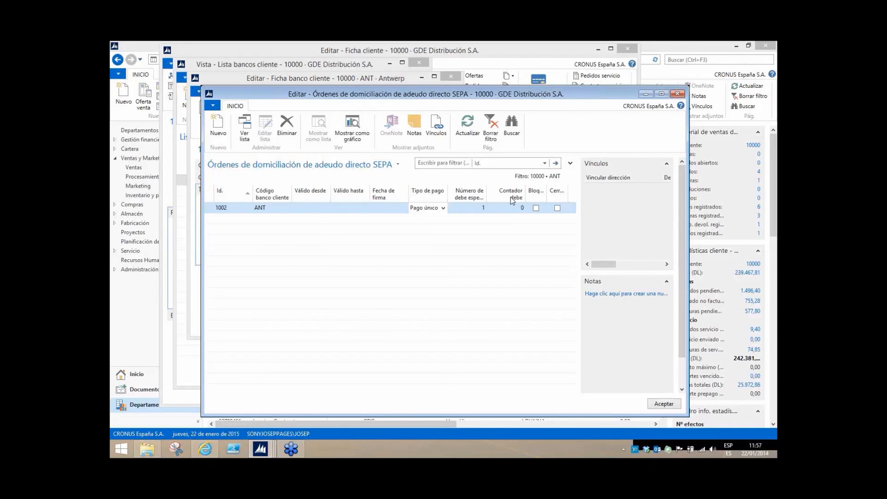
key("Escape")
key("Escape")
key("Escape")
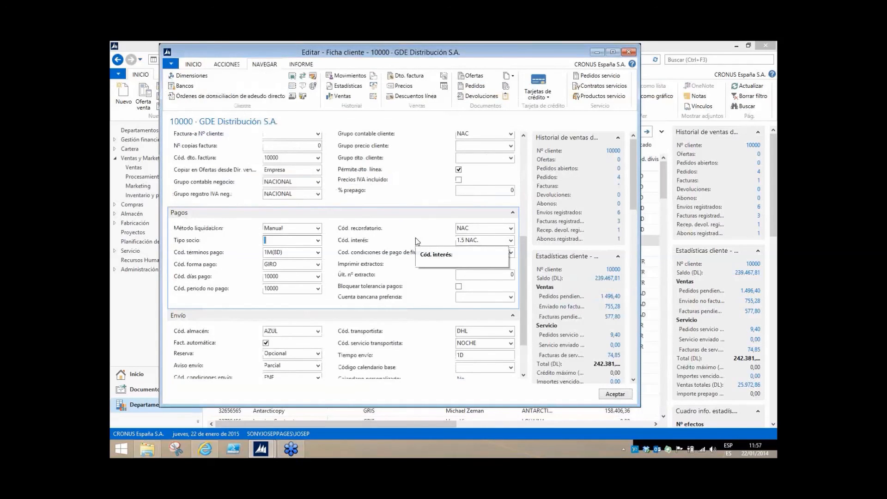
key("Escape")
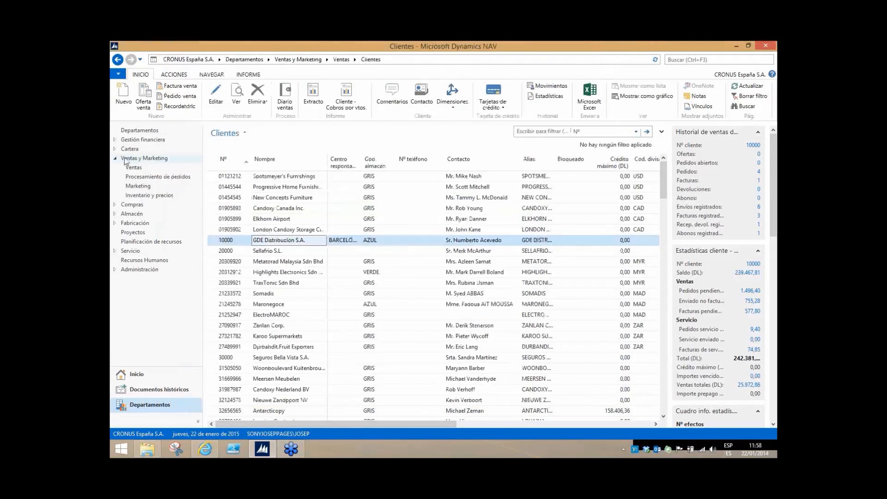
Open the Nuevo Banco España bill group from Remesas under Cartera's Cobros, review its file export option and return to Cobros.
left_click(115, 149)
left_click(145, 156)
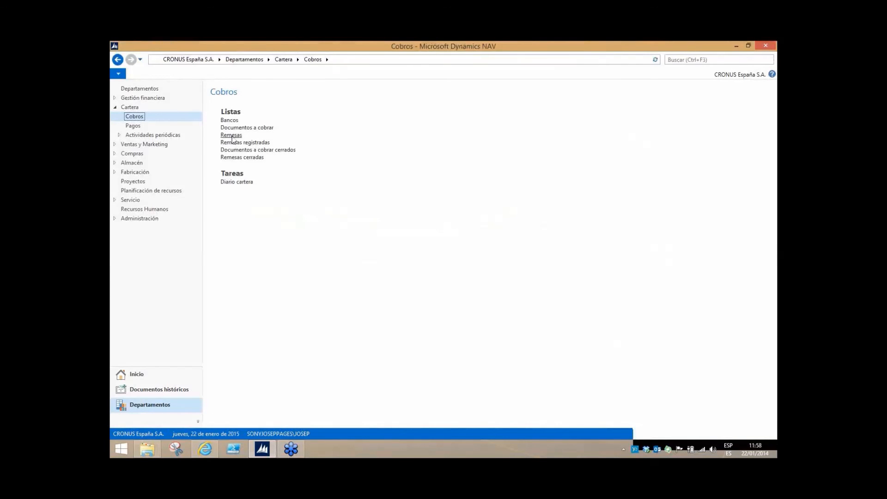
left_click(232, 135)
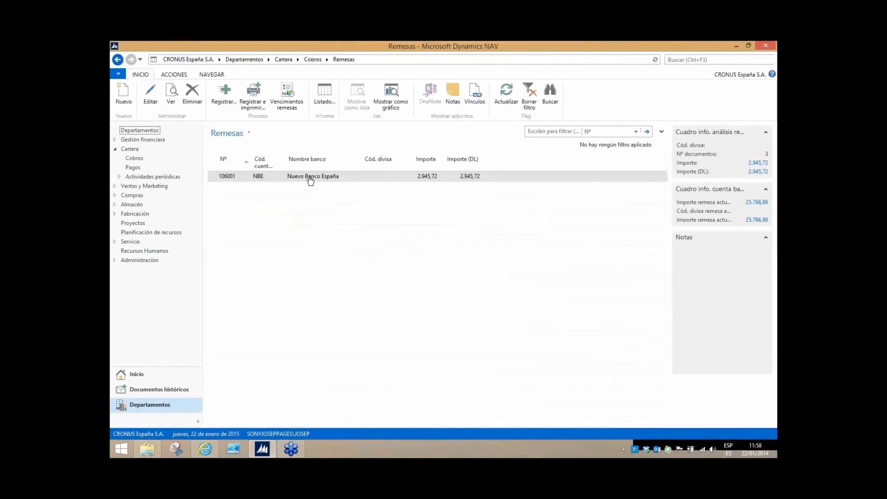
double_click(310, 181)
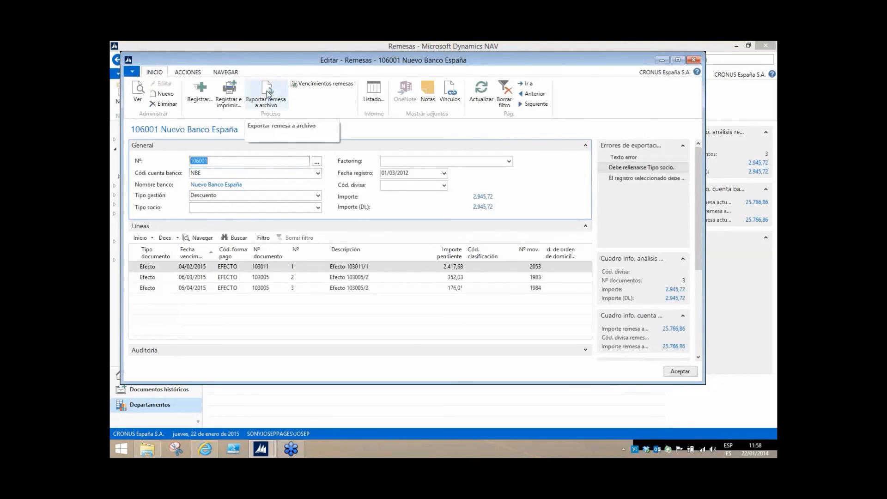
key("Escape")
left_click(117, 60)
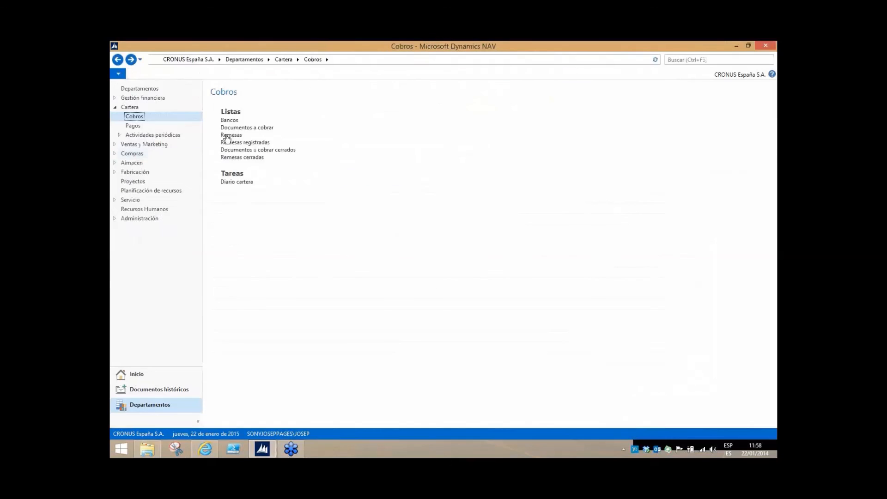
Open the Nuevo Banco España card from the Bancos list and check the number series for SEPA credit transfer message IDs.
left_click(230, 121)
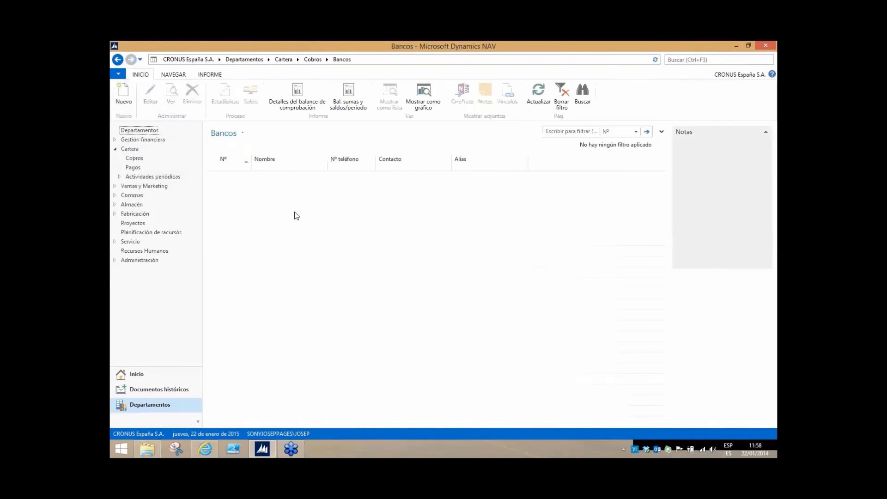
left_click(293, 220)
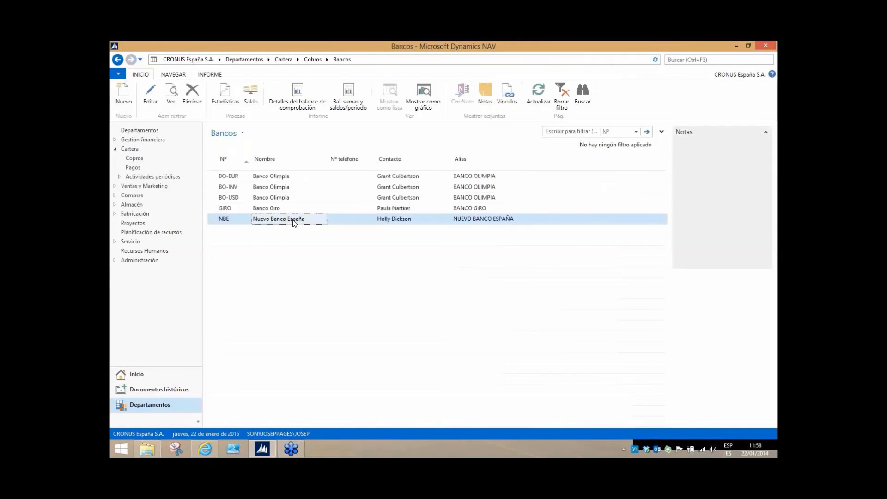
left_click(149, 92)
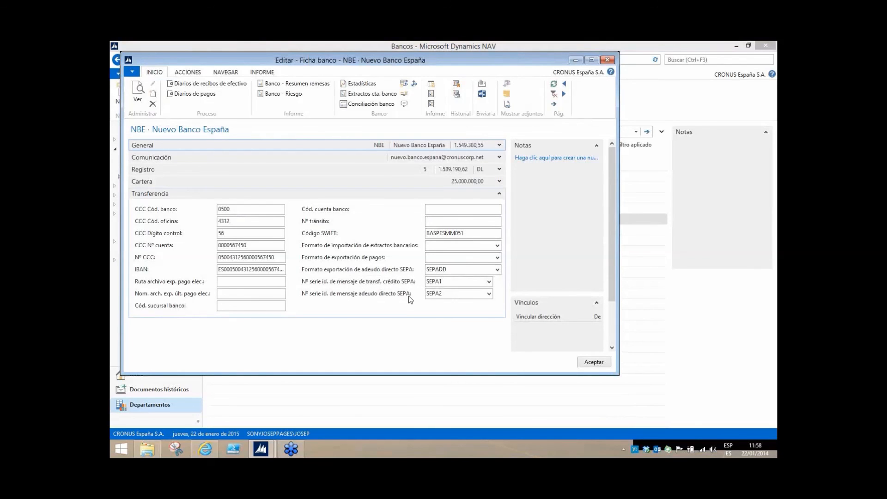
left_click(489, 282)
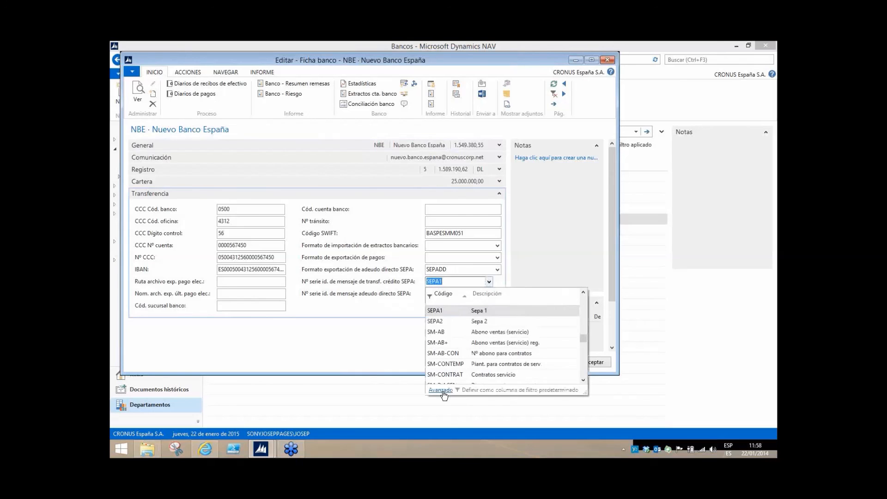
left_click(441, 390)
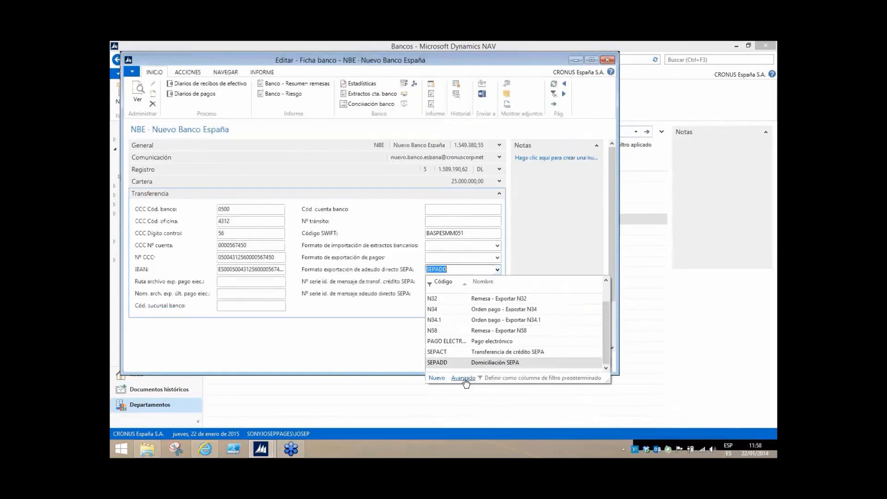
Review the bank import/export configuration list for the SEPA direct debit format, choose SEPADD and close the bank card.
left_click(465, 380)
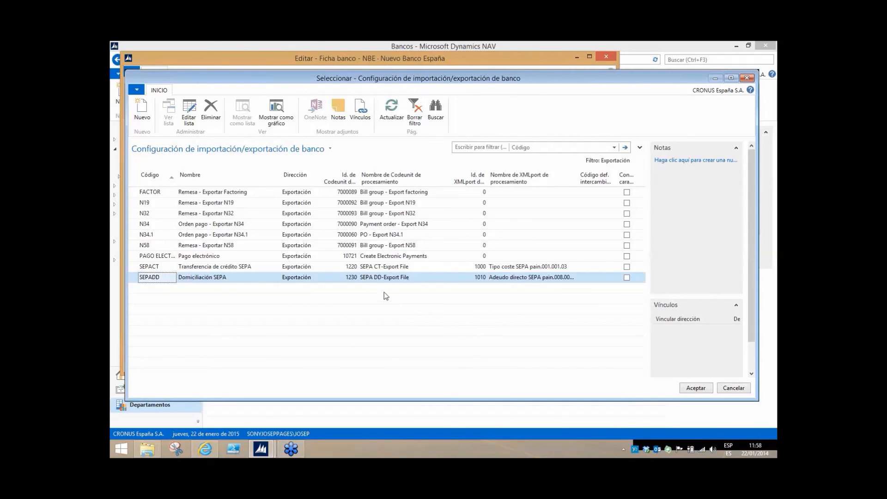
double_click(422, 280)
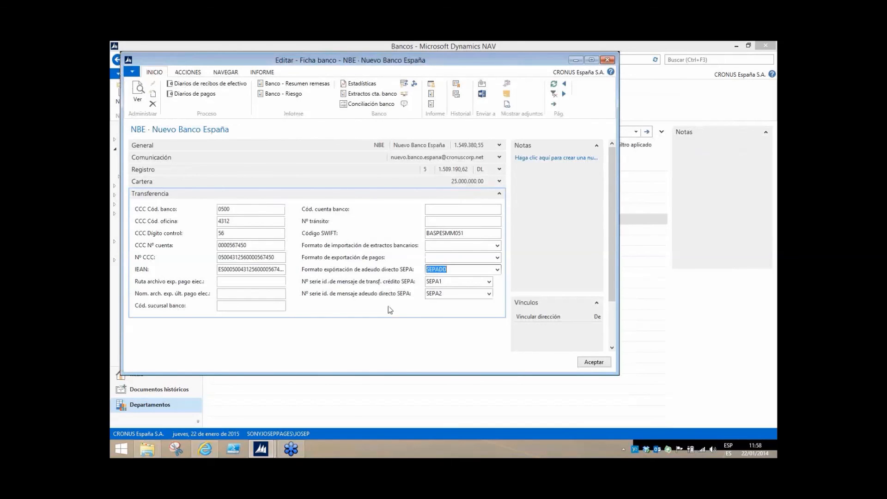
key("Escape")
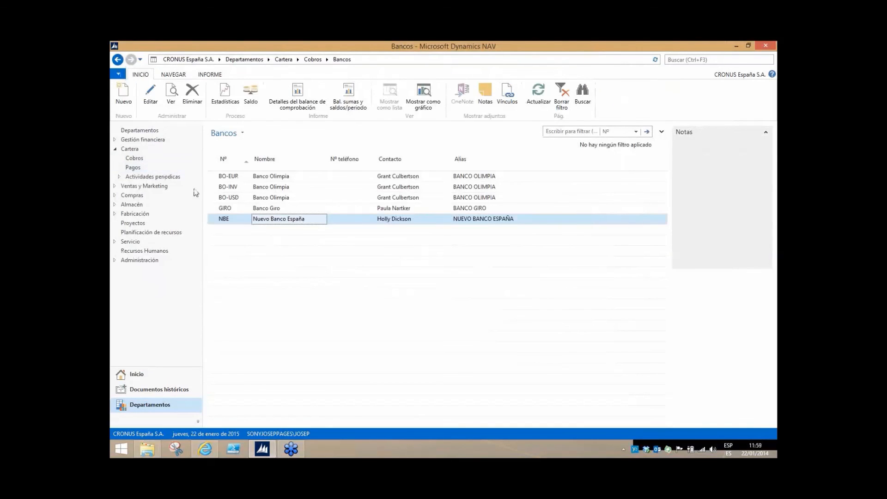
View the Documentos a cobrar list from the Cobros page and return to Cobros.
left_click(134, 158)
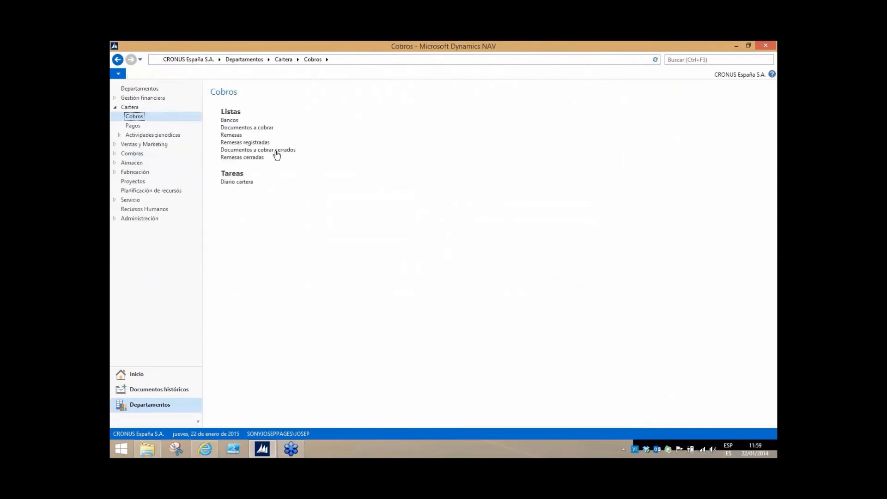
left_click(242, 128)
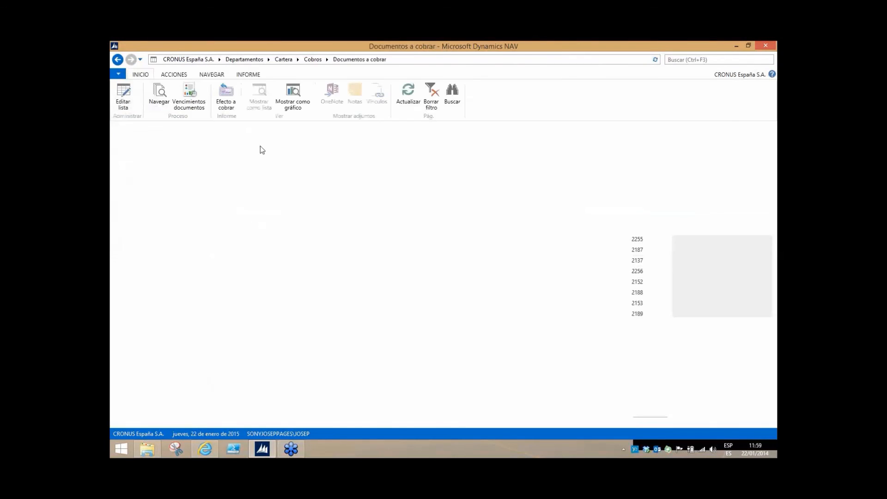
left_click(116, 59)
Reopen the Nuevo Banco España bill group from Remesas, review its export errors and Tipo socio field, and close it.
left_click(236, 136)
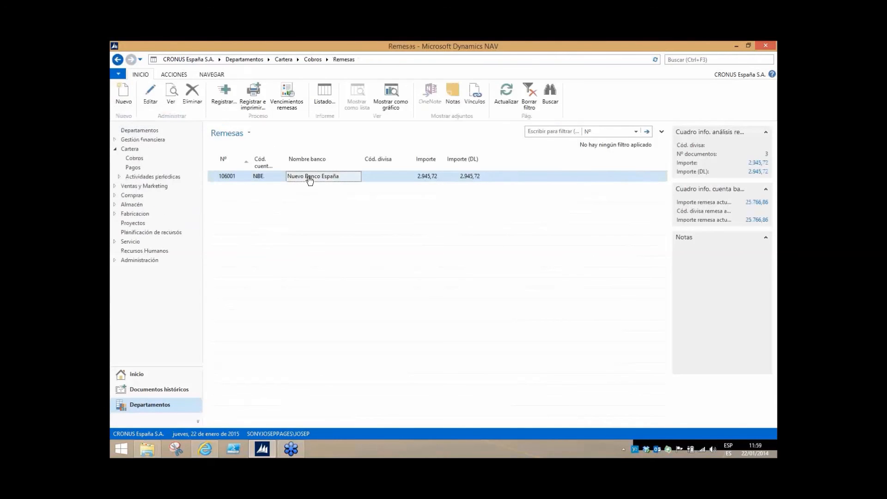
double_click(309, 180)
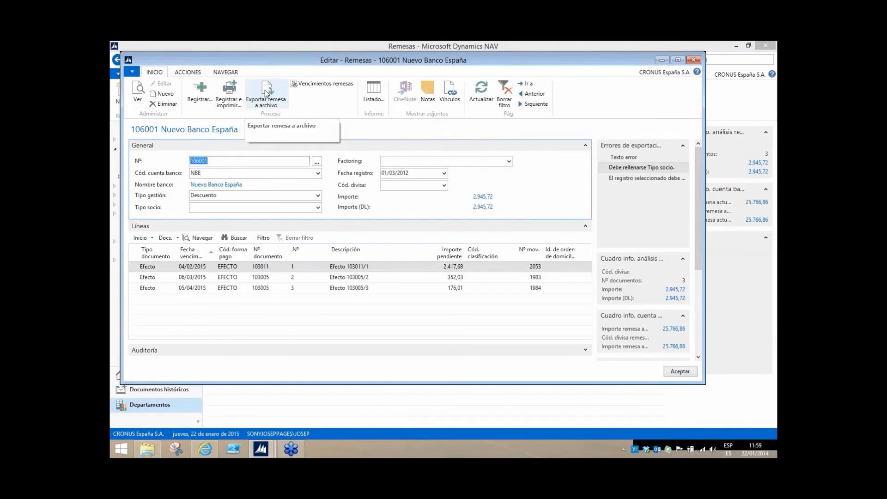
left_click(227, 172)
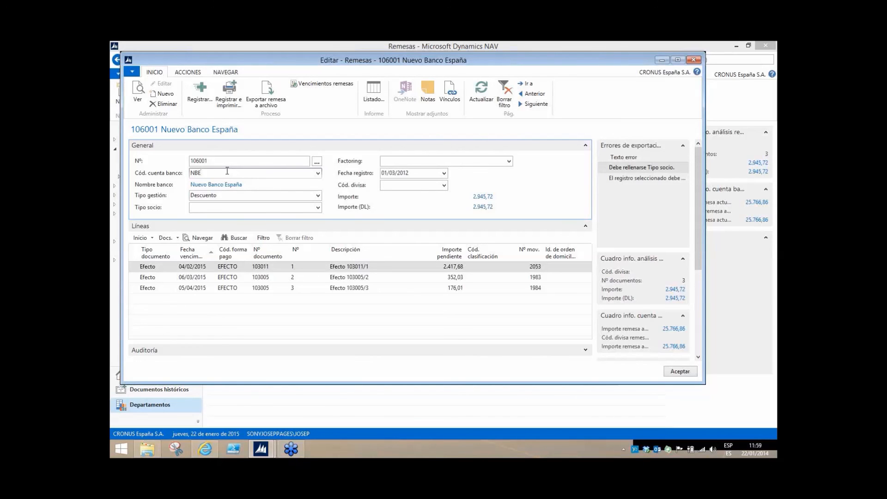
left_click(208, 207)
key("Escape")
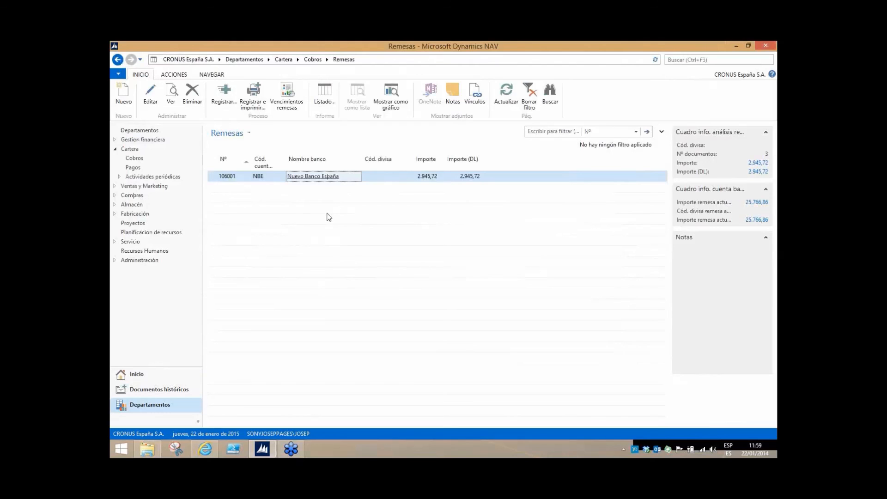